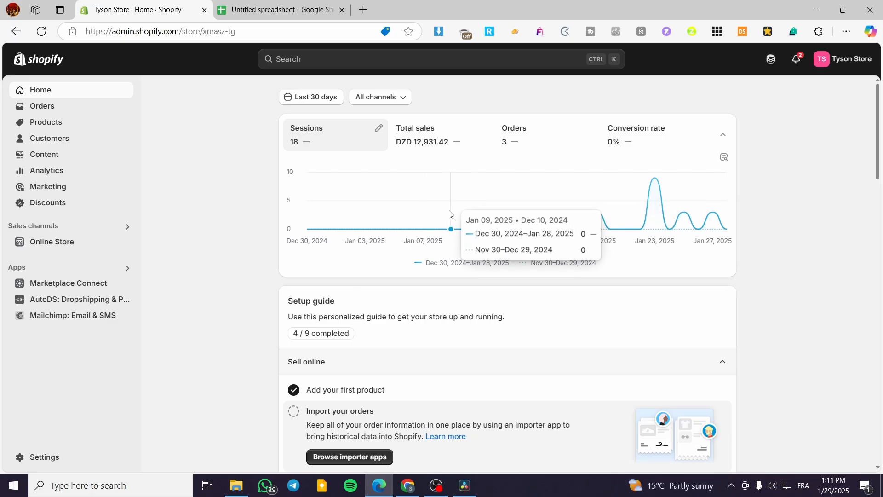
Open the store's product list and view the CSV product import dialog with its sample file link, then close it
click(73, 127)
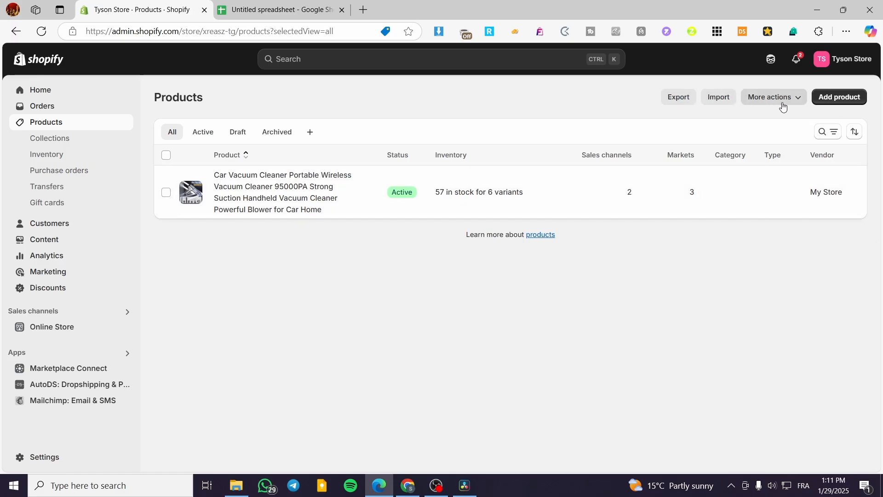
click(719, 101)
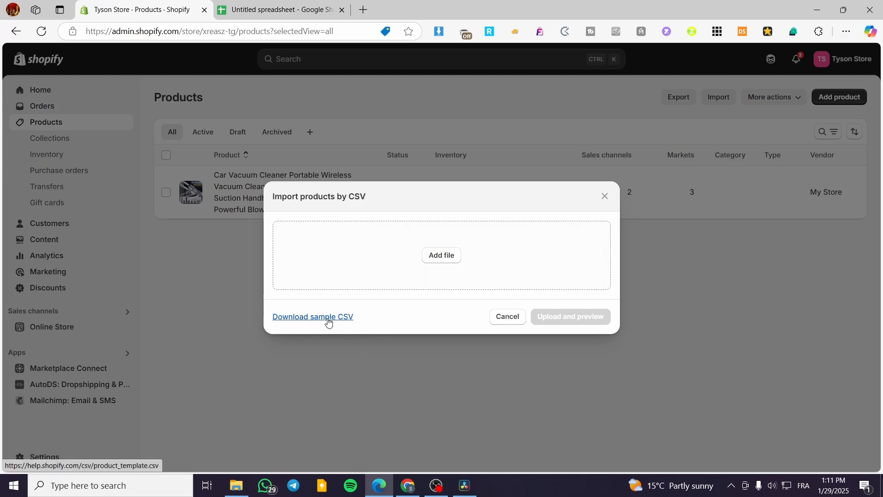
click(605, 196)
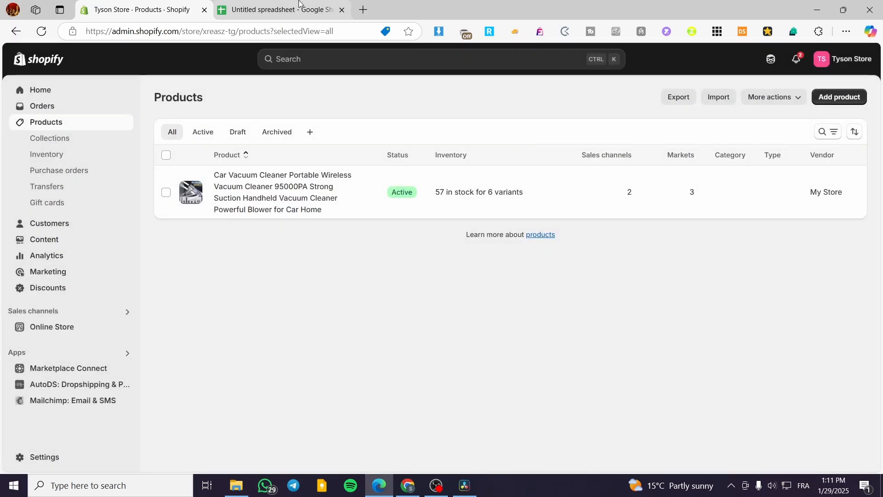
Switch to the product template spreadsheet in Google Sheets and examine its header row from Handle across to Status
click(276, 9)
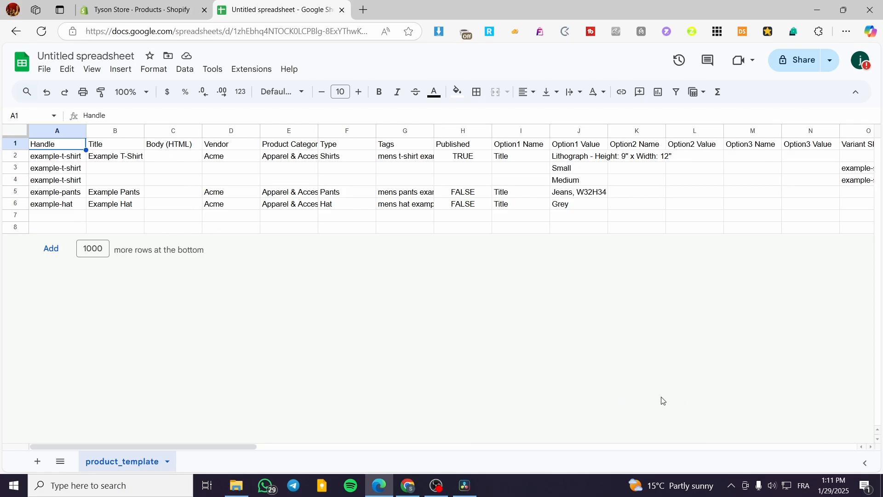
drag(153, 446, 106, 429)
drag(70, 146, 372, 144)
click(421, 145)
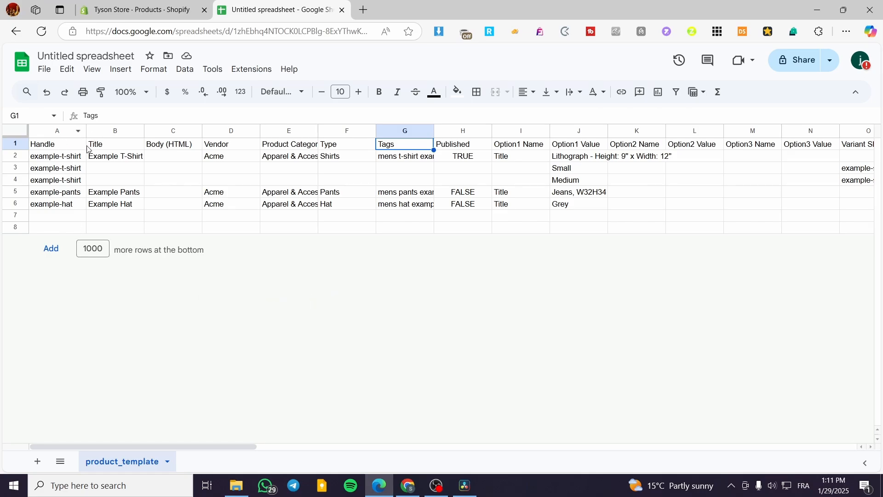
mouse_move(61, 150)
mouse_down()
mouse_move(51, 150)
mouse_move(239, 149)
mouse_move(53, 150)
mouse_up()
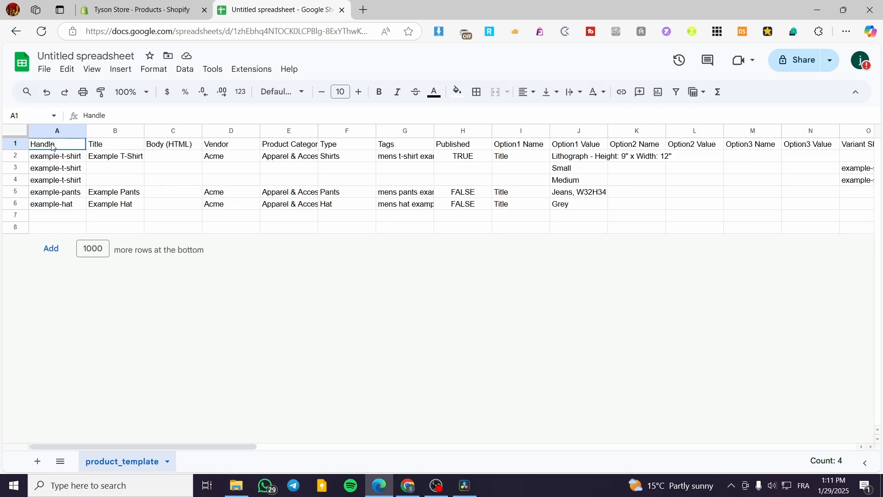
click(122, 148)
click(167, 148)
click(254, 150)
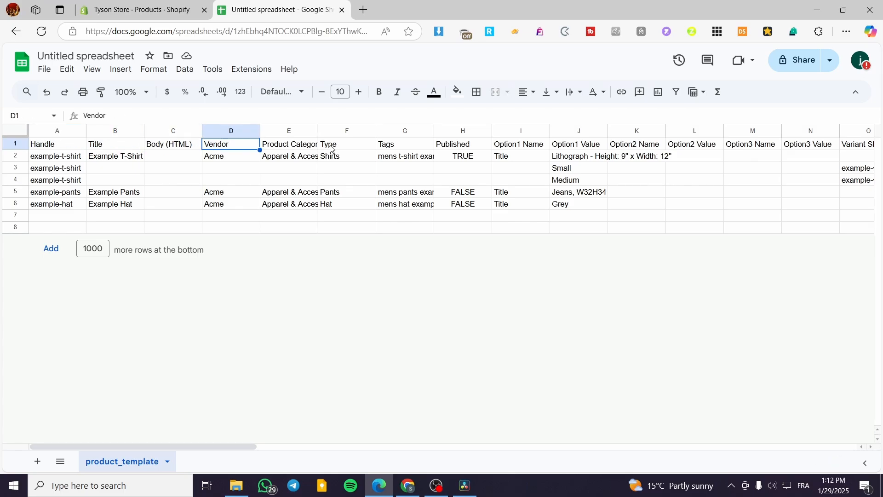
click(315, 148)
click(346, 148)
click(391, 148)
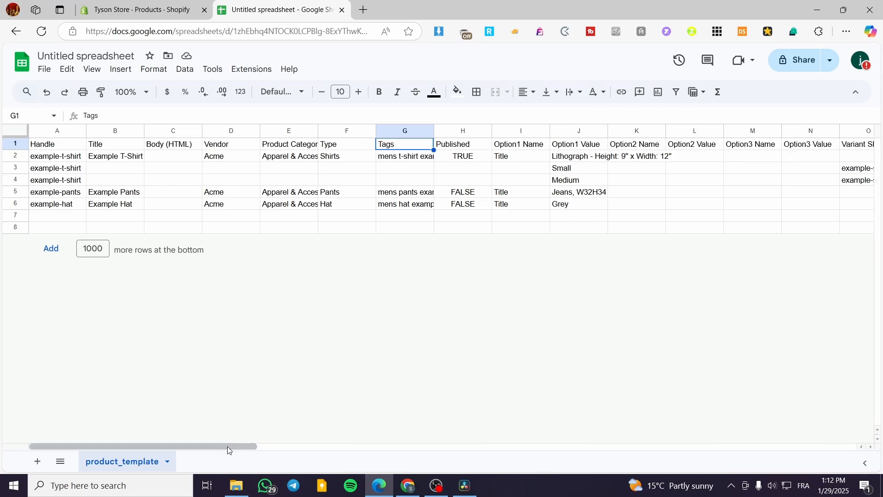
drag(238, 448, 854, 440)
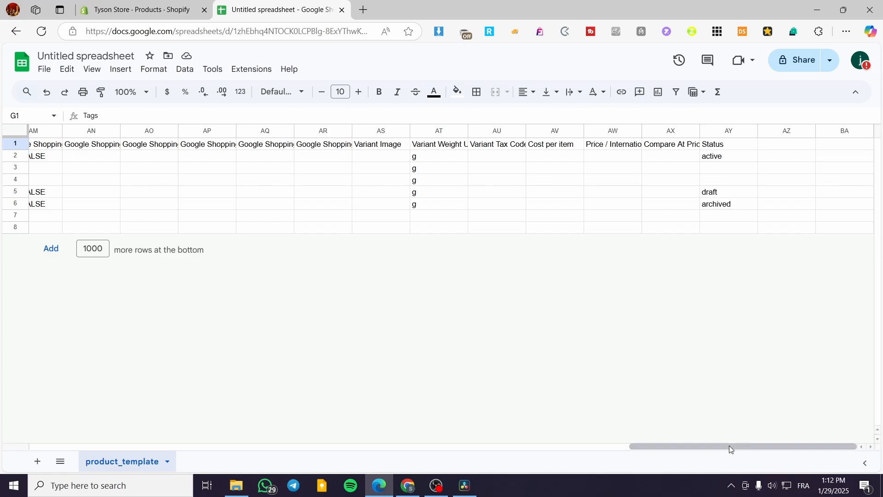
drag(731, 449, 631, 395)
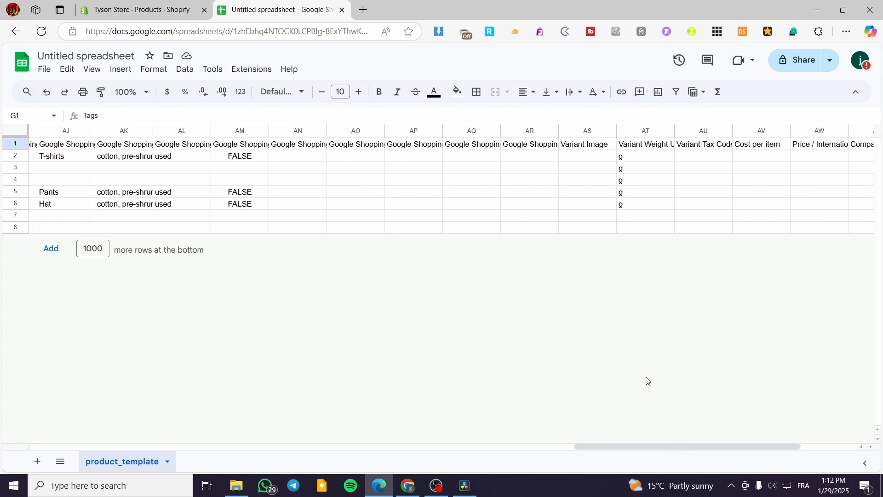
drag(677, 453, 69, 365)
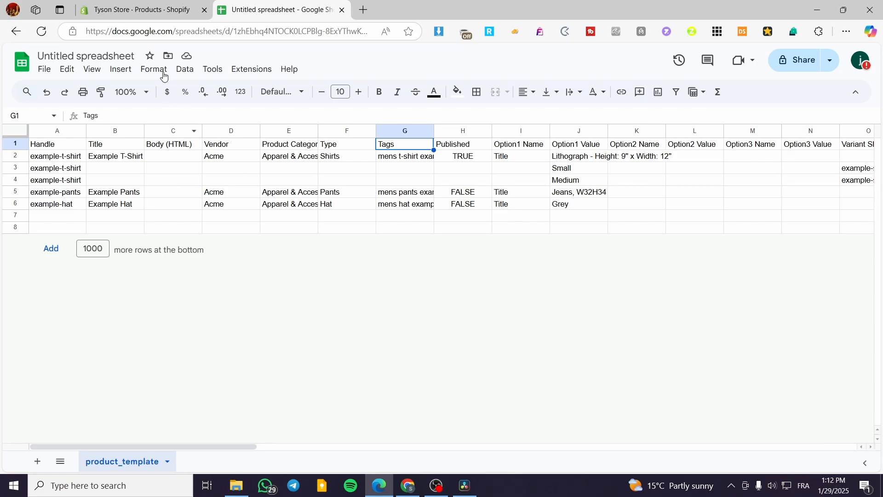
click(138, 10)
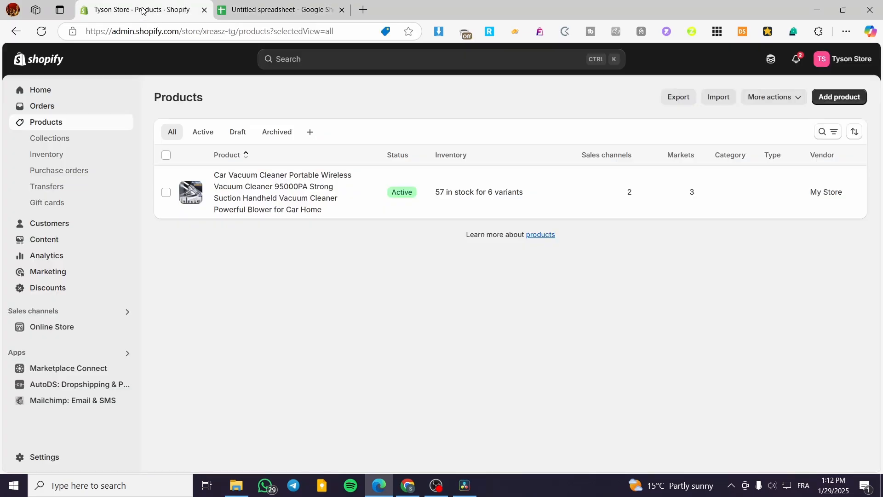
click(270, 5)
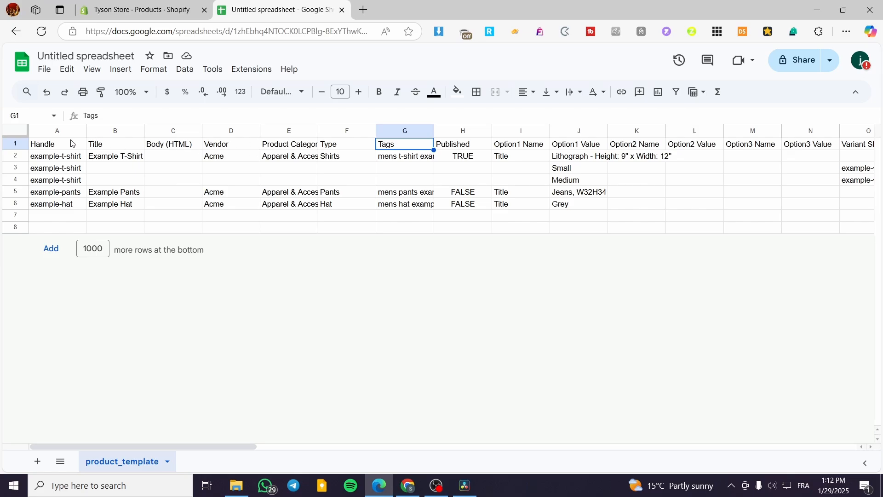
Review the header cells from Handle to Tags and compare the Handle and Title columns with the sample product entries
drag(68, 144, 362, 142)
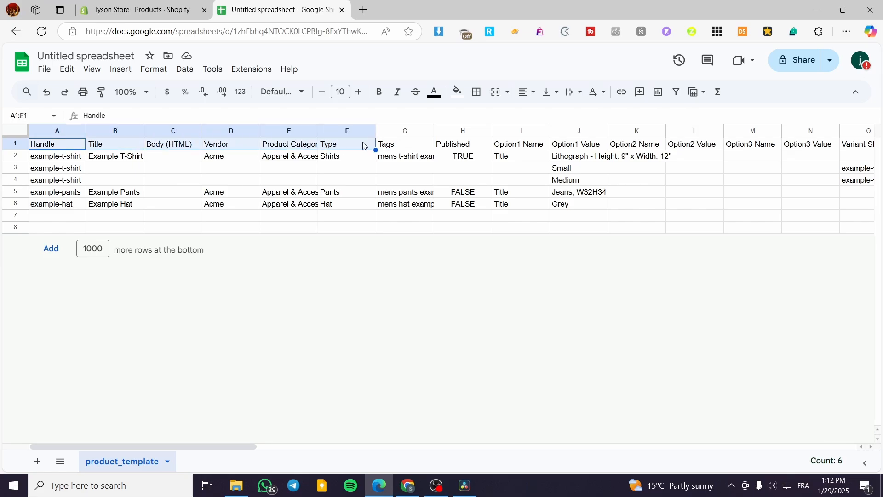
click(397, 149)
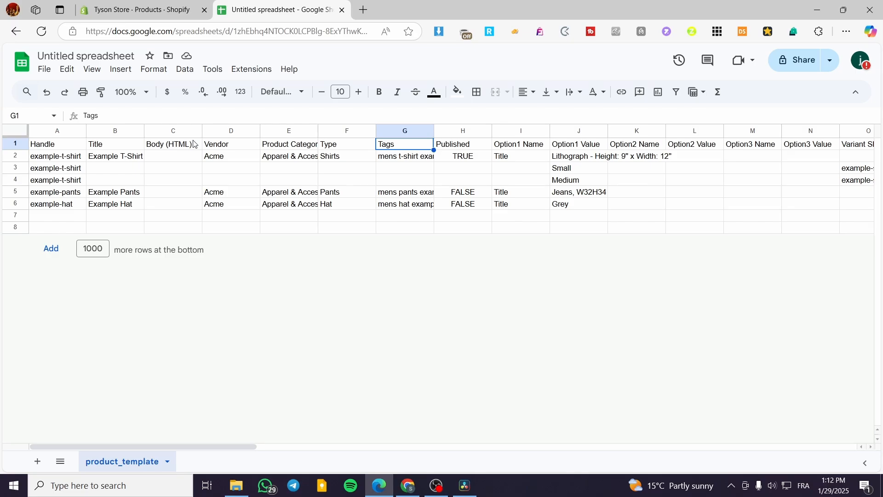
click(78, 148)
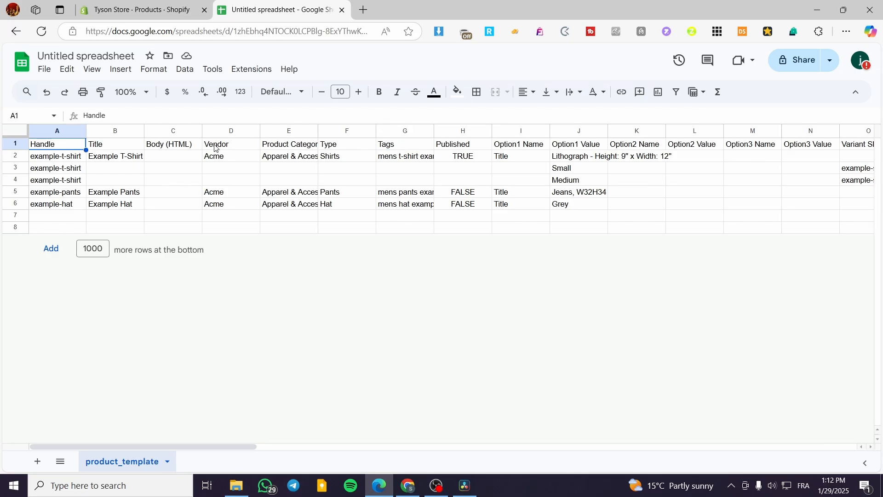
click(67, 158)
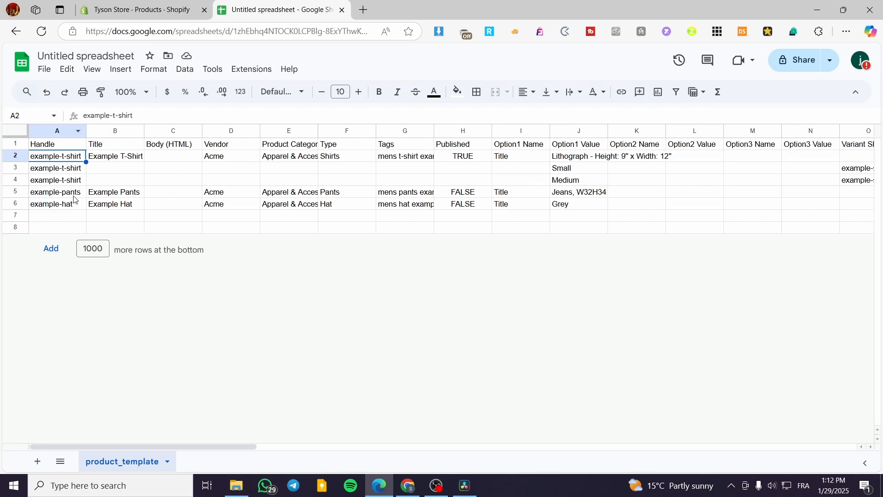
click(109, 146)
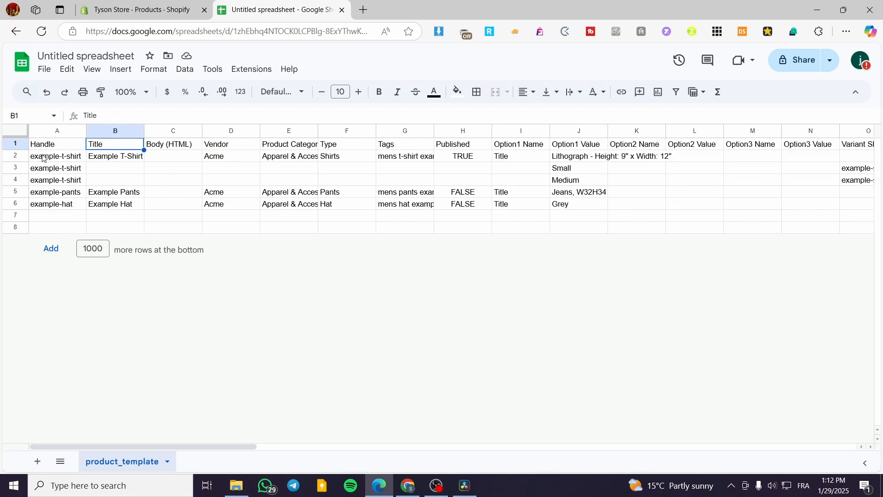
click(54, 147)
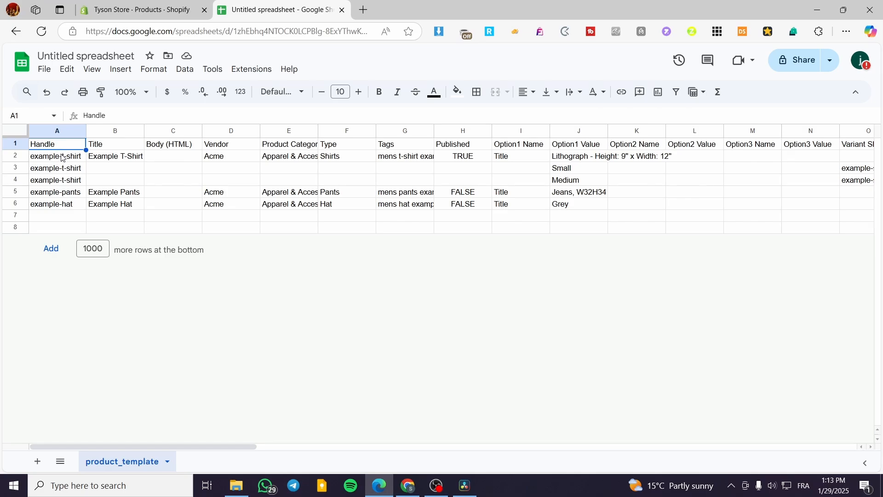
click(66, 160)
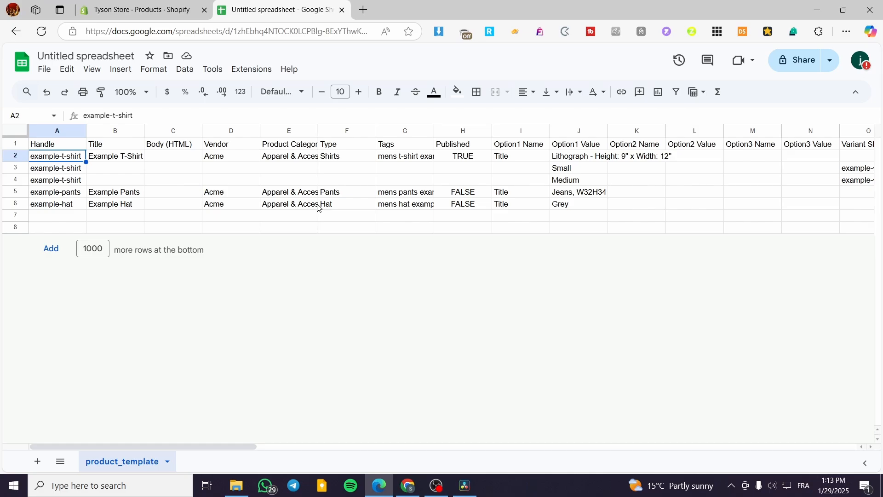
Change the first product's handle in A2 to summer-t-shirt
double_click(66, 156)
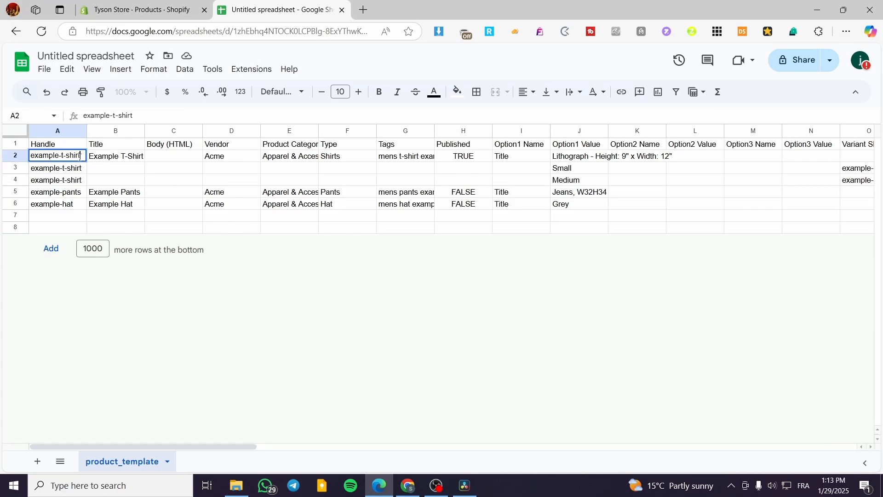
drag(81, 156, 60, 157)
key(BackSpace)
key(BackSpace)
key(BackSpace)
key(BackSpace)
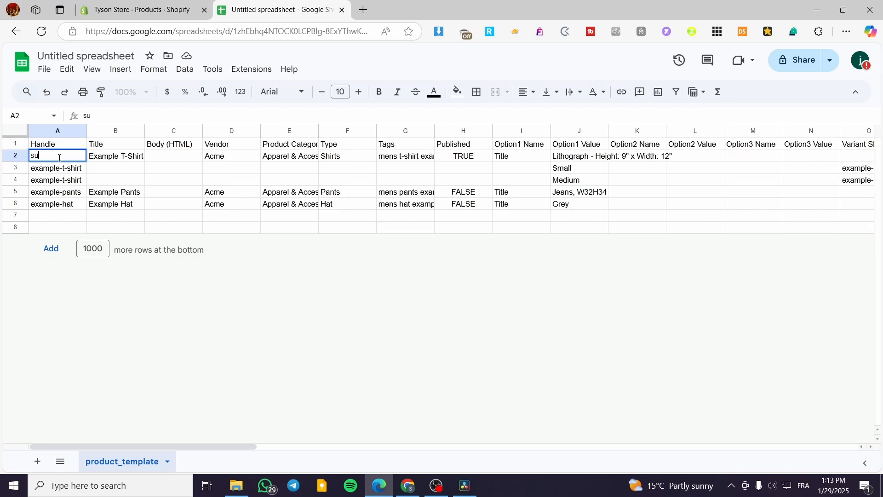
text(mmer-t-shirt)
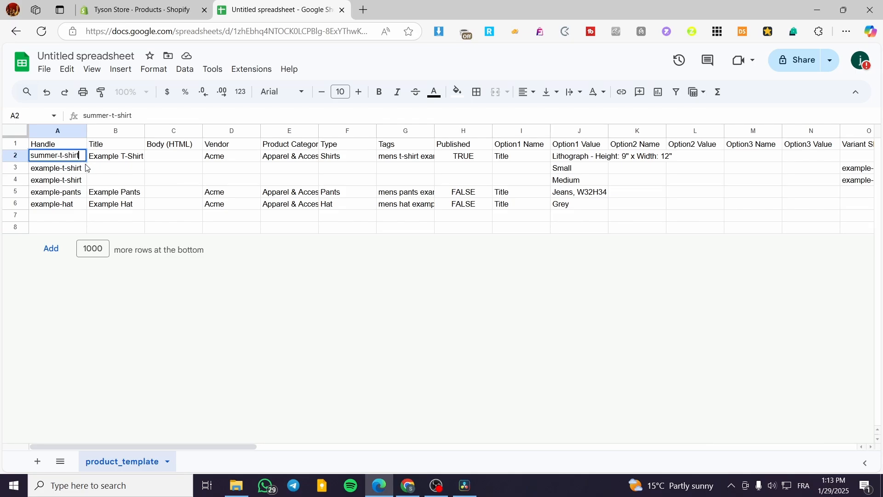
Replace the first product's title in B2 with Summer T-shirt
click(106, 158)
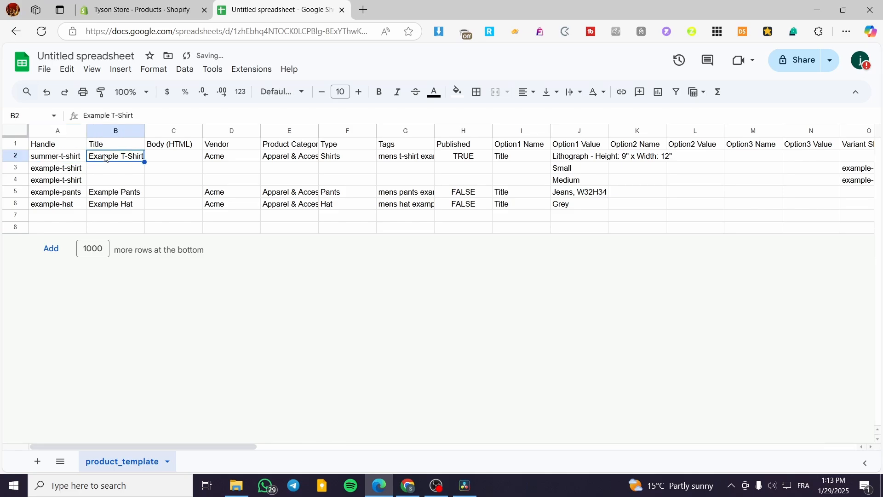
double_click(114, 160)
key(ctrl+a)
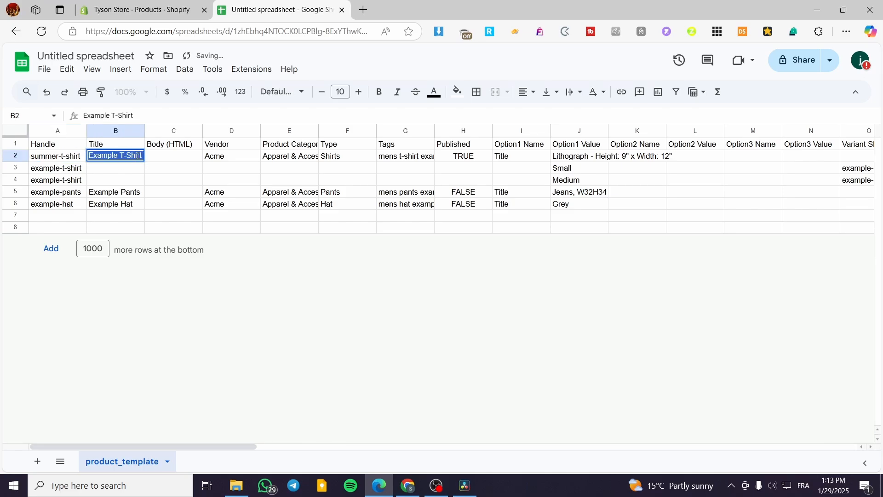
text(Summe)
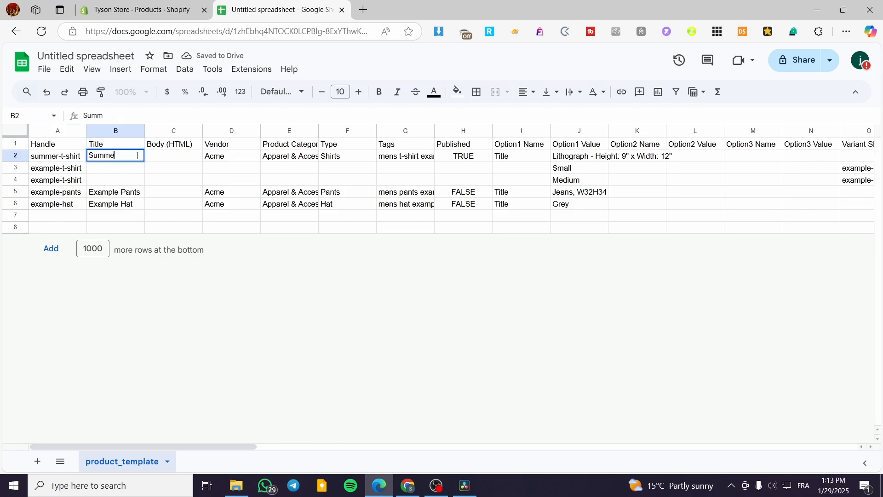
text(r T-shirt)
click(182, 158)
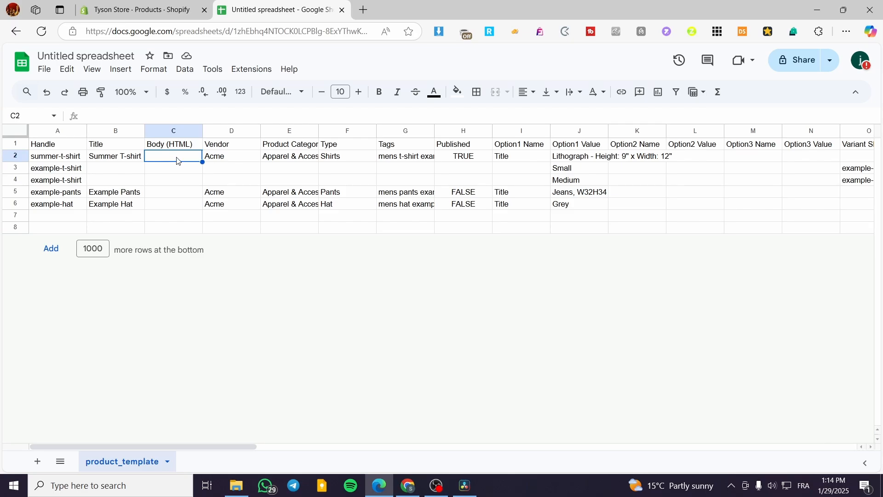
Replace the first product's vendor in D2 with Tyson Store
click(233, 156)
double_click(205, 156)
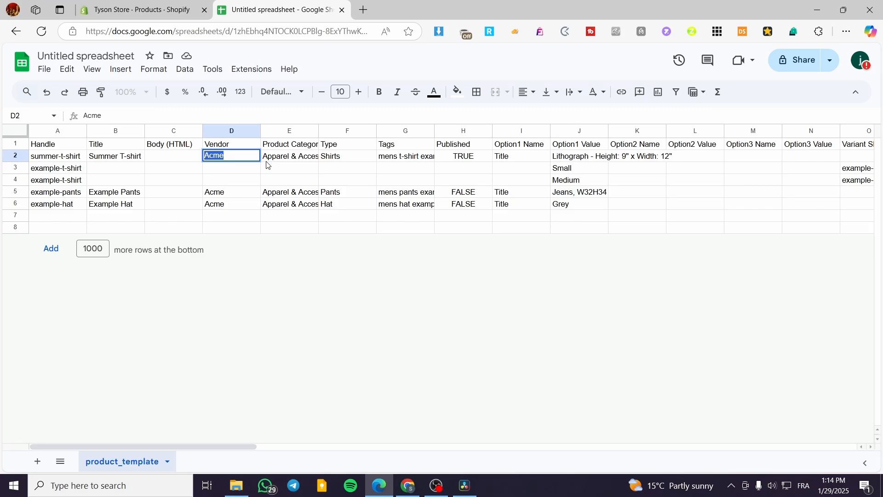
text(Tyso)
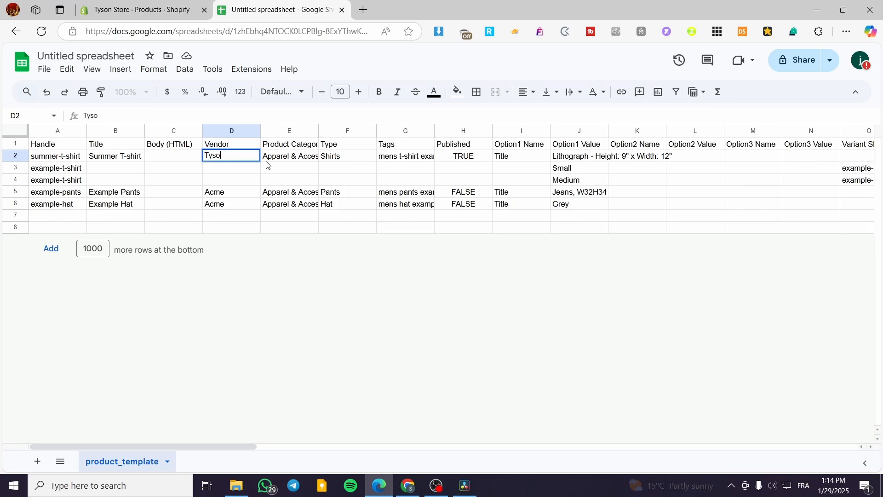
text(n Store)
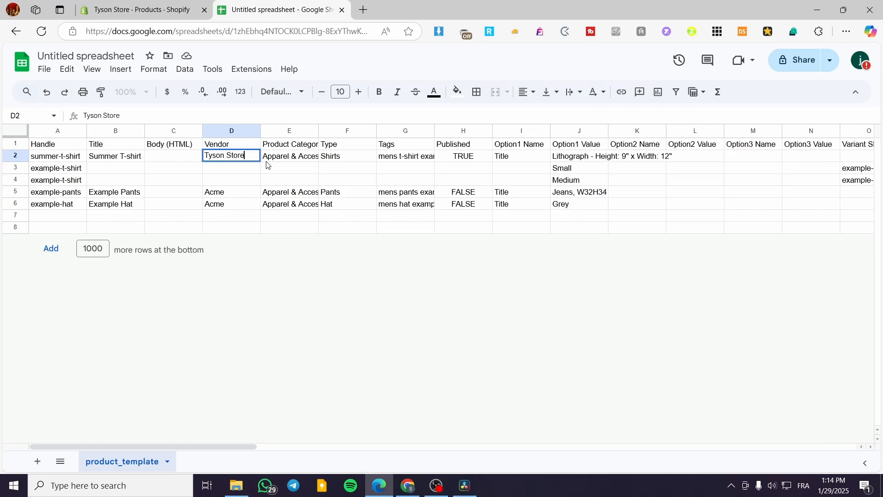
Inspect the first product's full category and tags in row 2, along with the Type and Published columns
double_click(299, 157)
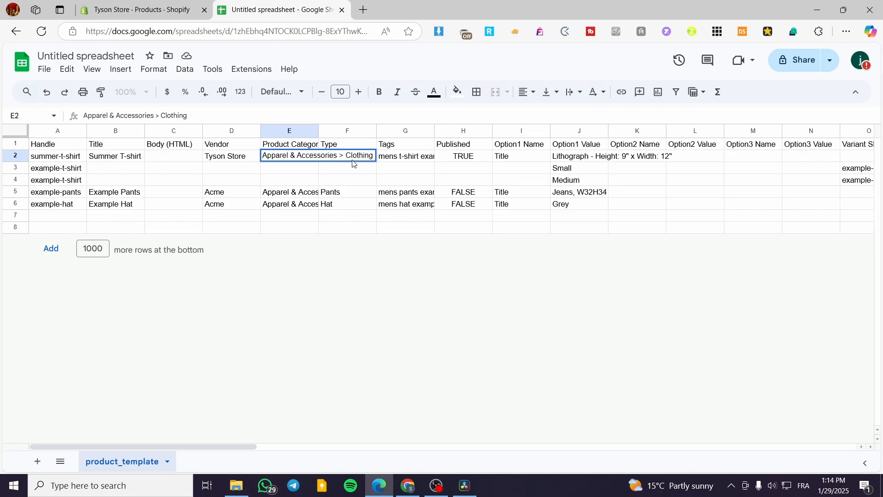
drag(346, 157, 365, 165)
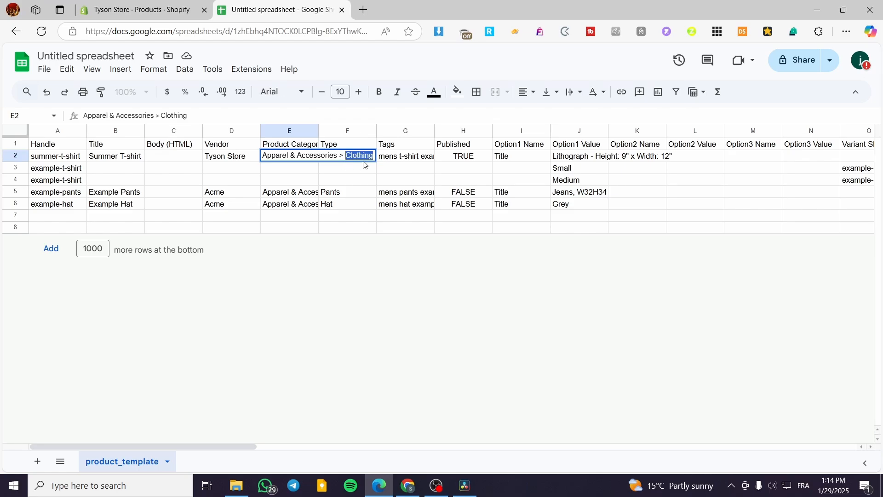
click(334, 149)
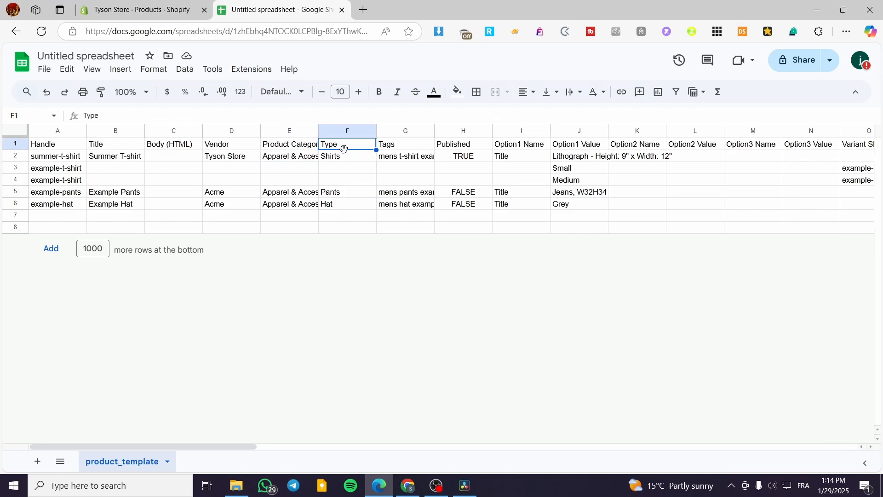
double_click(403, 158)
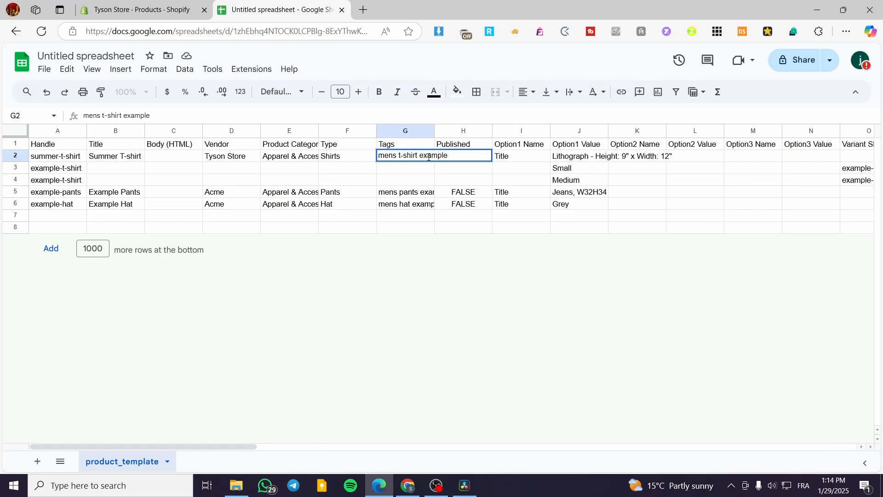
click(465, 147)
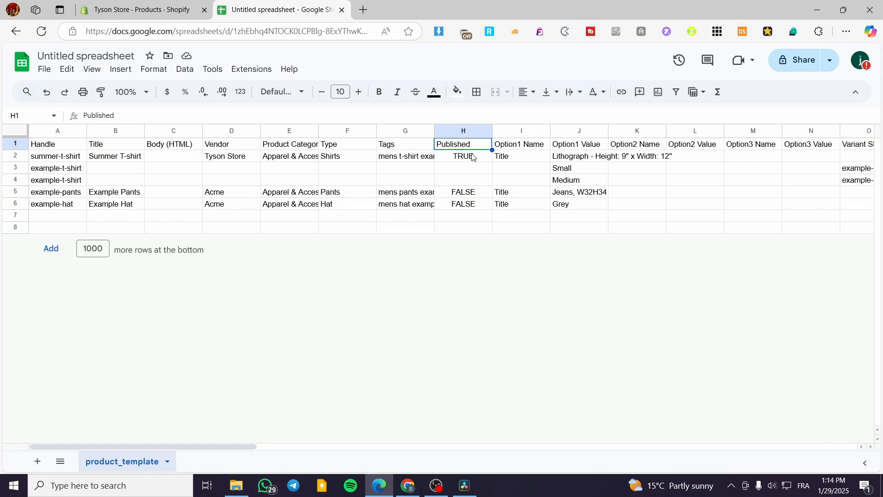
Examine the first product's Published value and the Option1 to Option3 name and value columns
double_click(477, 156)
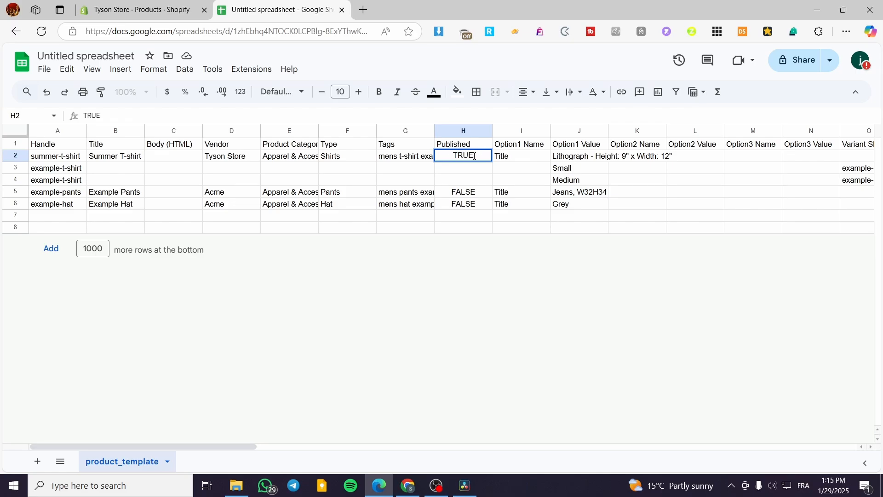
click(516, 158)
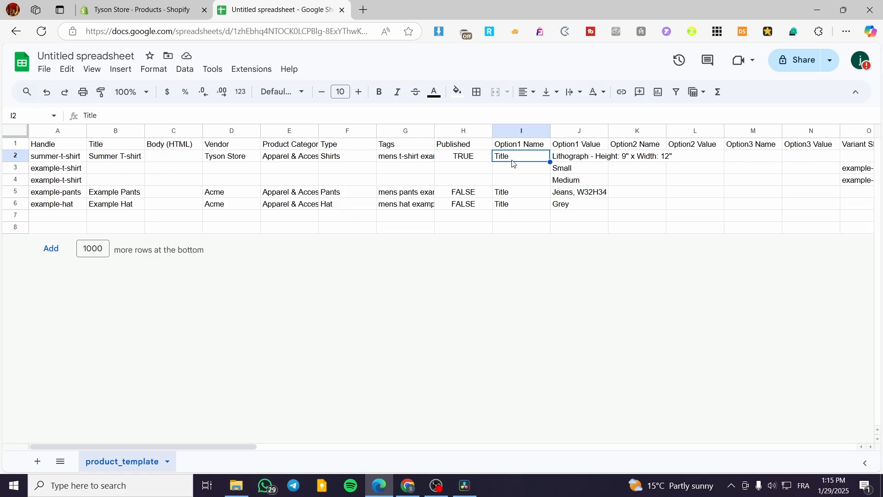
click(588, 161)
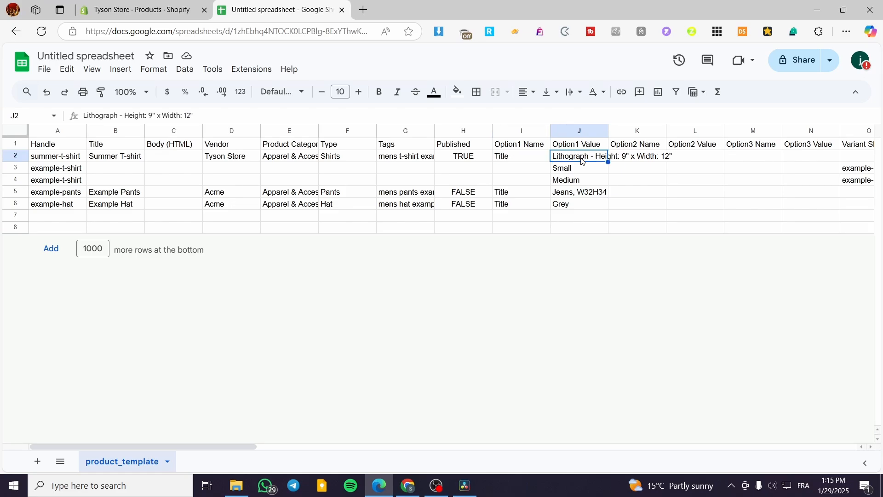
click(536, 160)
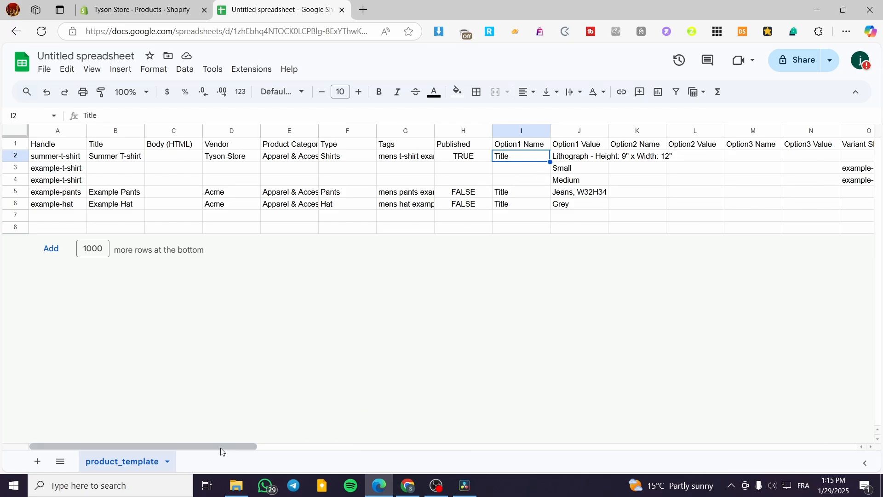
drag(220, 448, 292, 455)
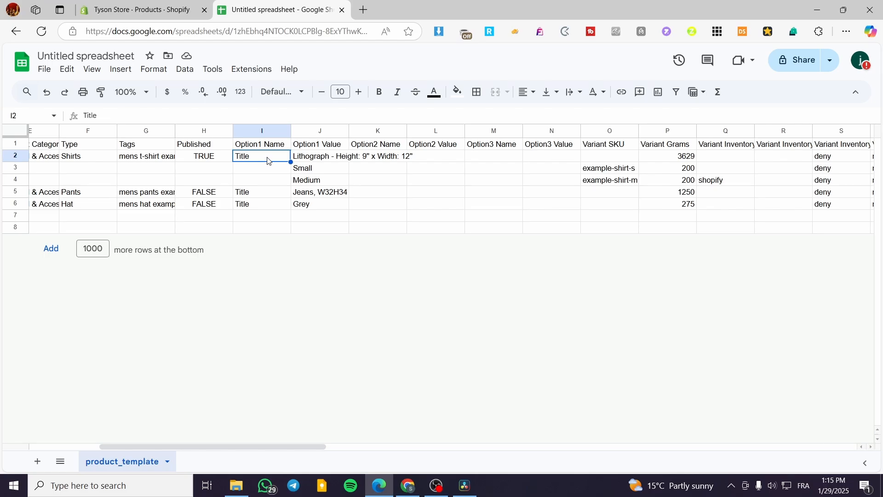
drag(256, 145, 576, 232)
click(289, 168)
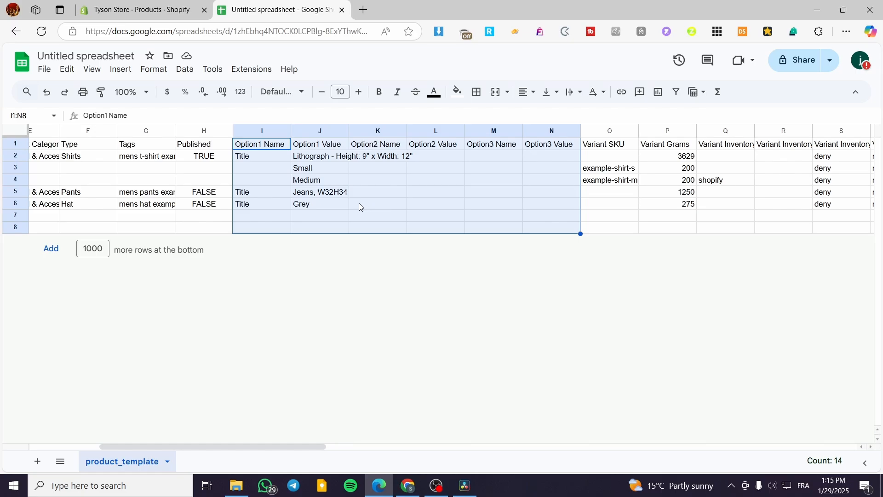
click(343, 169)
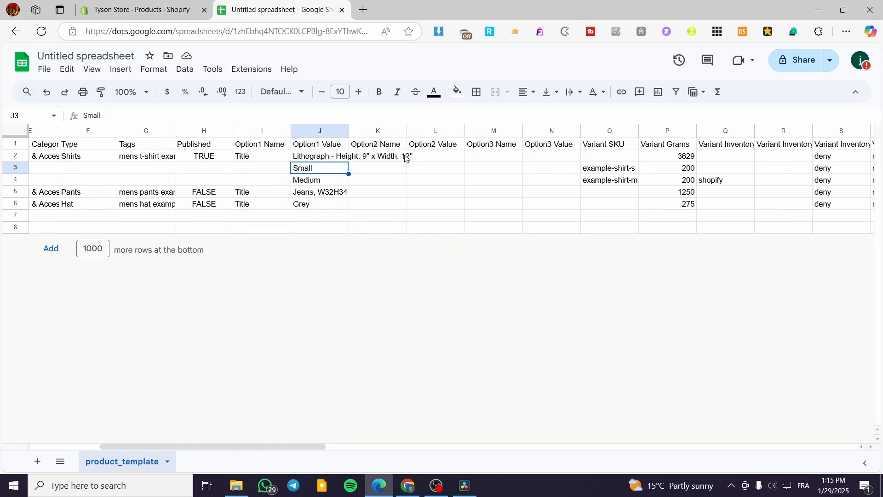
click(330, 157)
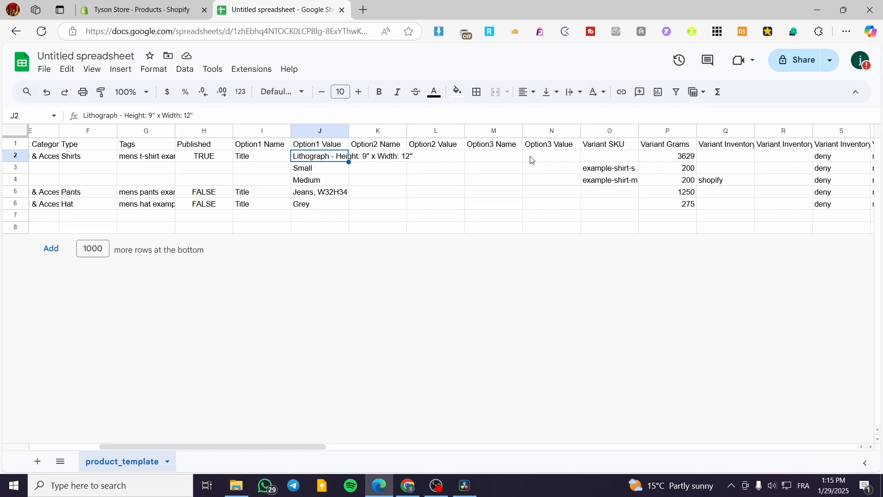
Examine the variant inventory policy, fulfillment, price and compare-at price columns for the product rows
drag(300, 445, 397, 447)
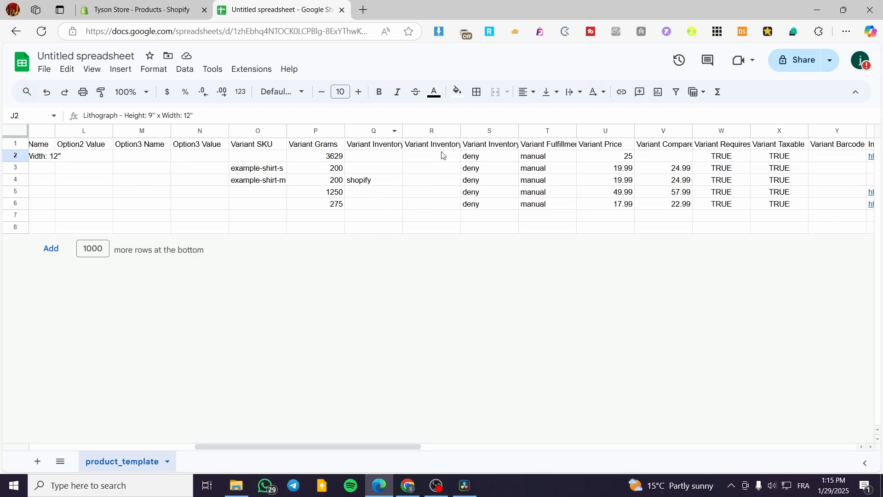
drag(554, 156, 554, 205)
click(492, 146)
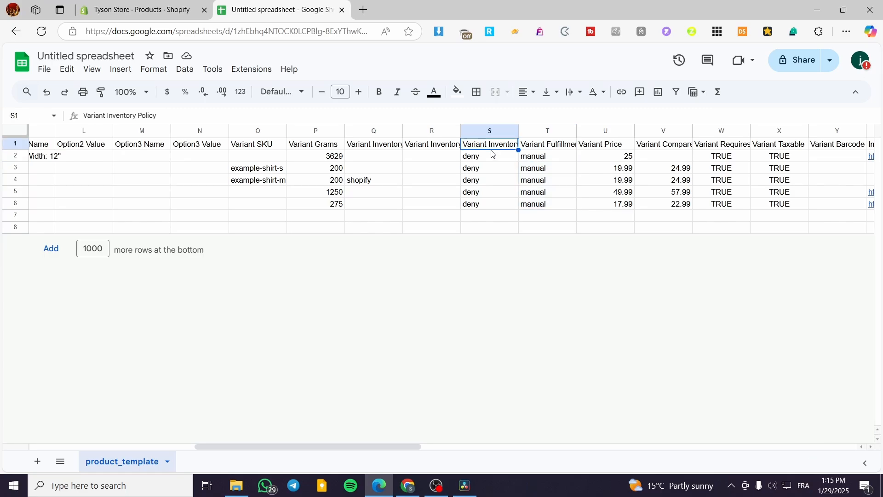
drag(493, 157, 491, 205)
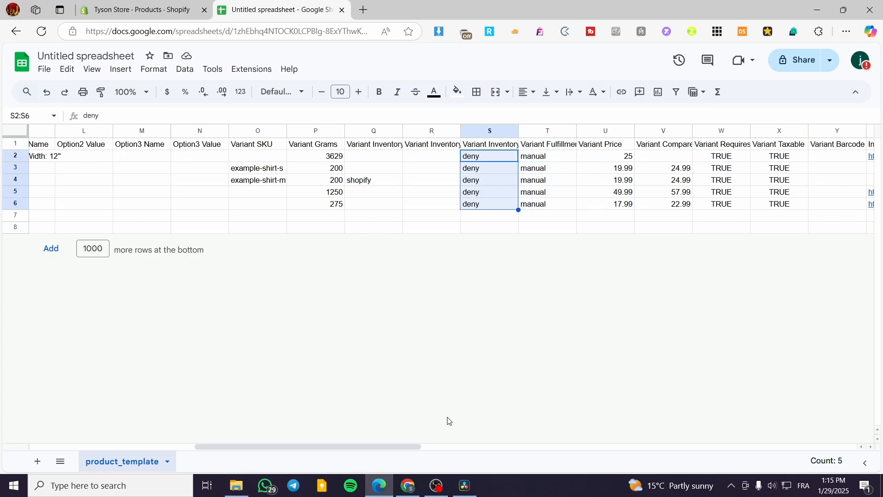
drag(382, 448, 463, 453)
click(354, 148)
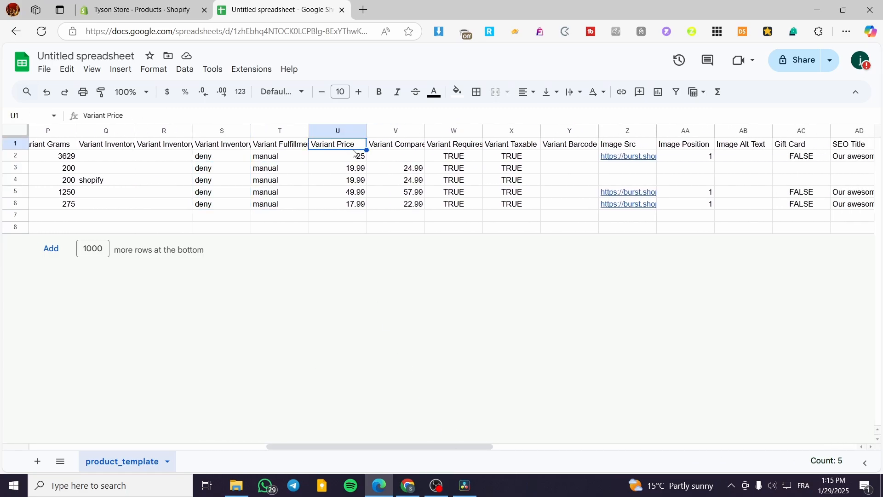
drag(365, 157, 368, 206)
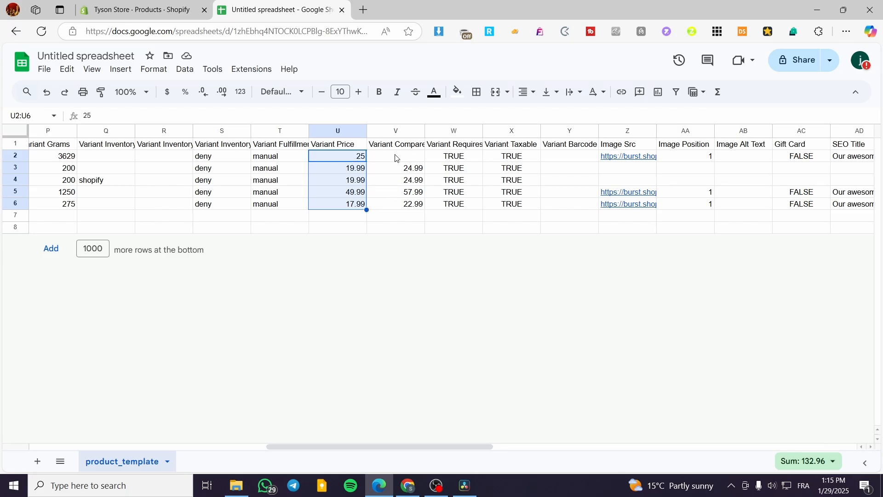
drag(409, 157, 415, 207)
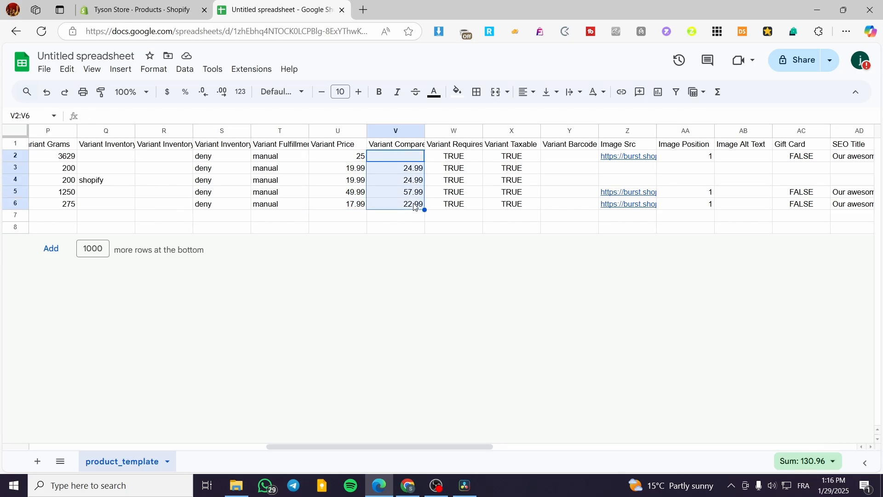
Select the Variant Requires Shipping cells W1:W6 and widen column W to show more of its header
click(476, 148)
drag(476, 148, 474, 205)
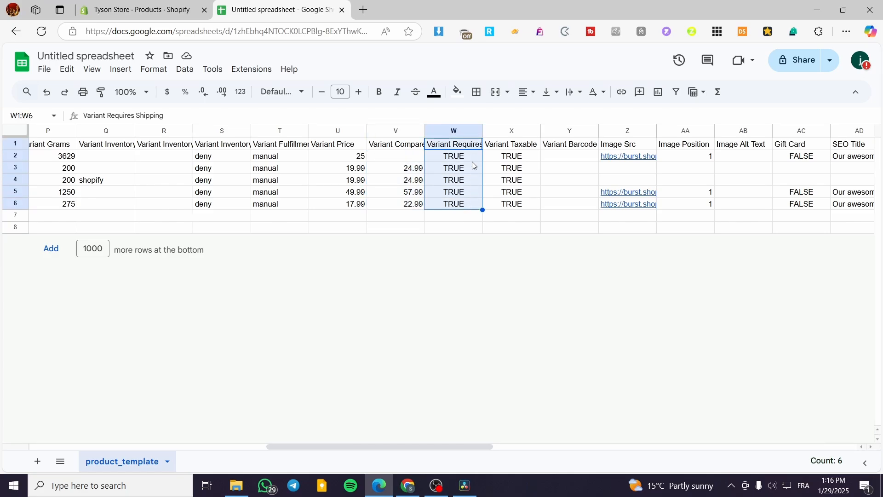
drag(482, 131, 505, 131)
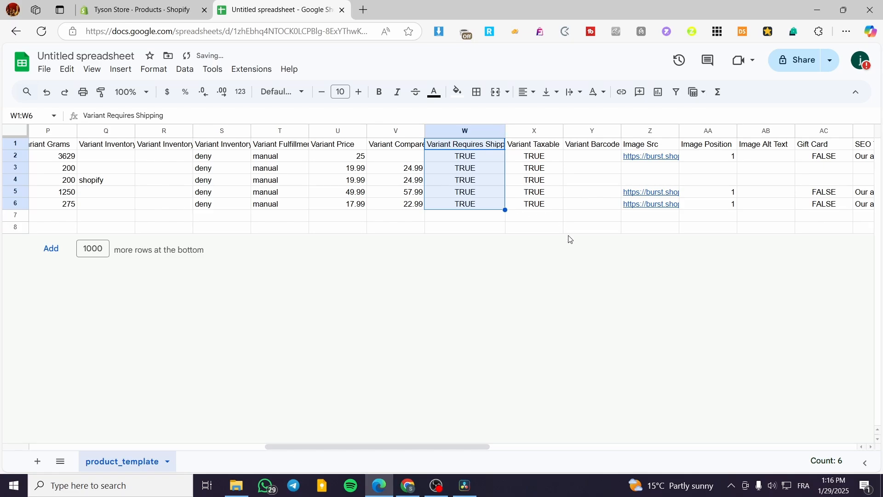
Review the image links in the Image Src column for the product rows
drag(458, 446, 516, 446)
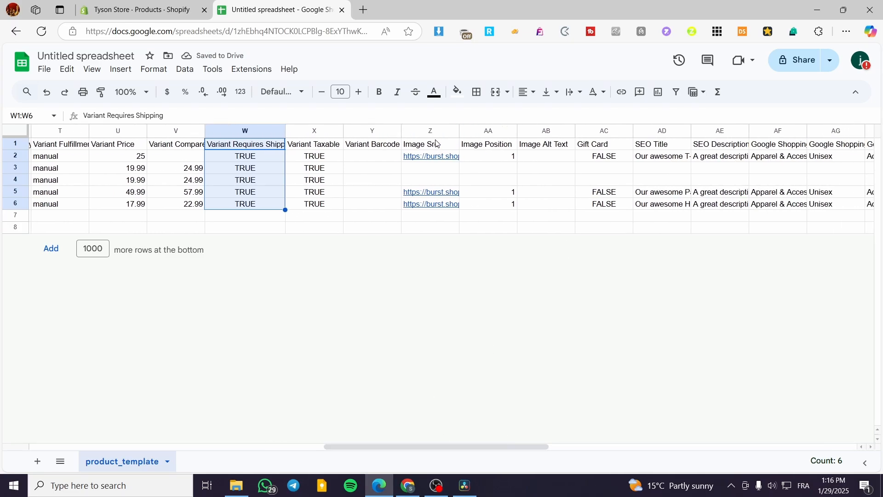
drag(439, 147, 440, 207)
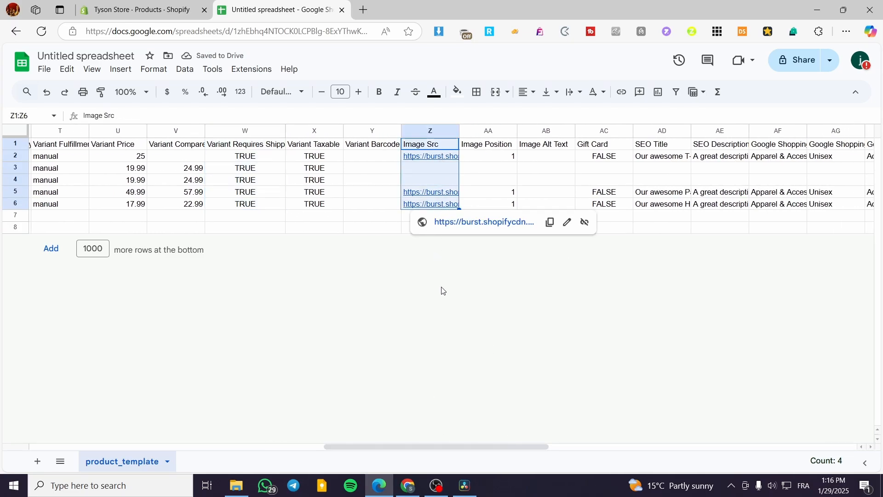
click(421, 226)
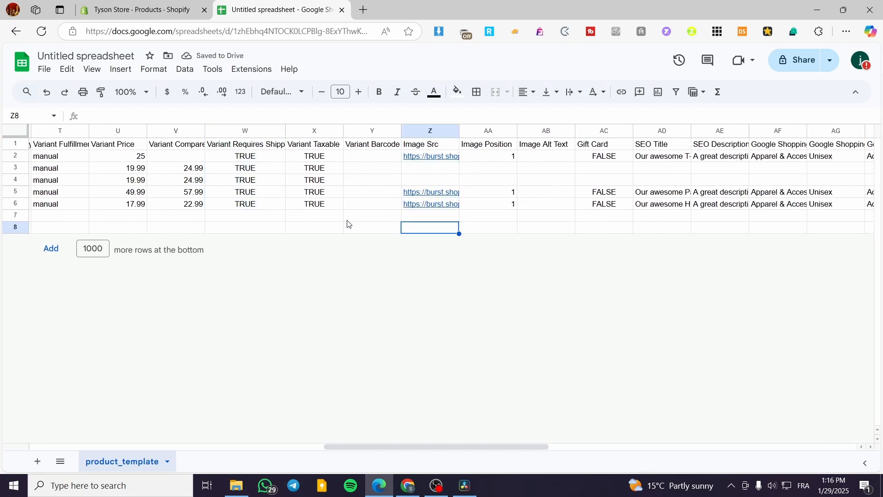
Switch to the Shopify admin and open the store's Files page under Content
click(146, 3)
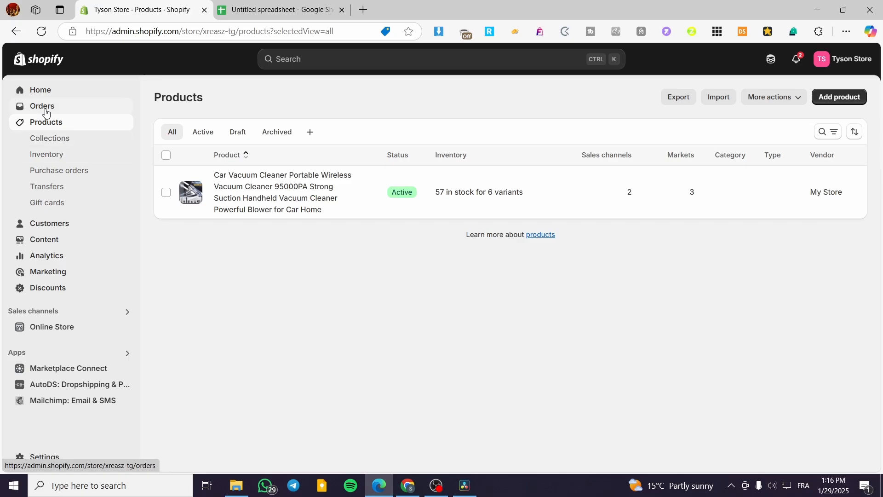
click(41, 90)
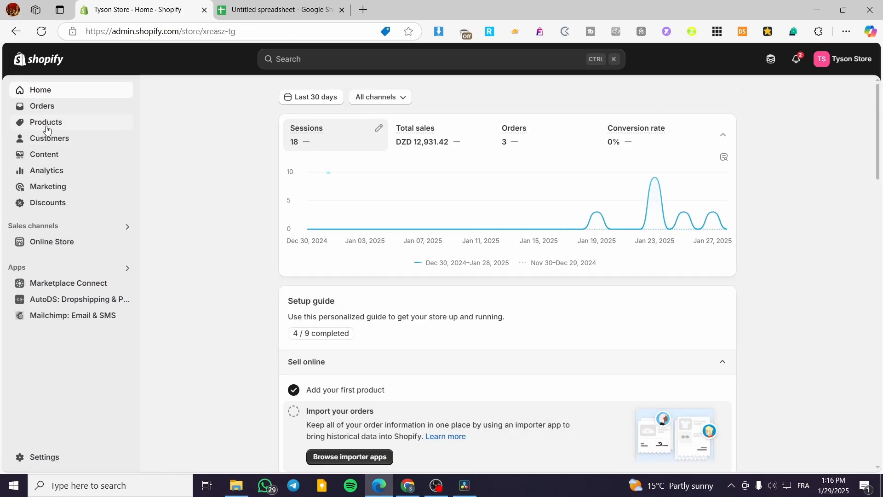
click(46, 155)
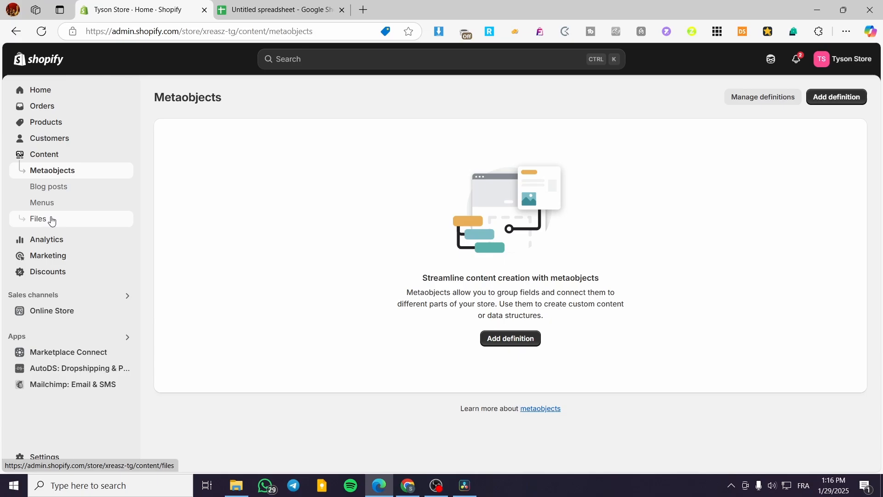
click(39, 219)
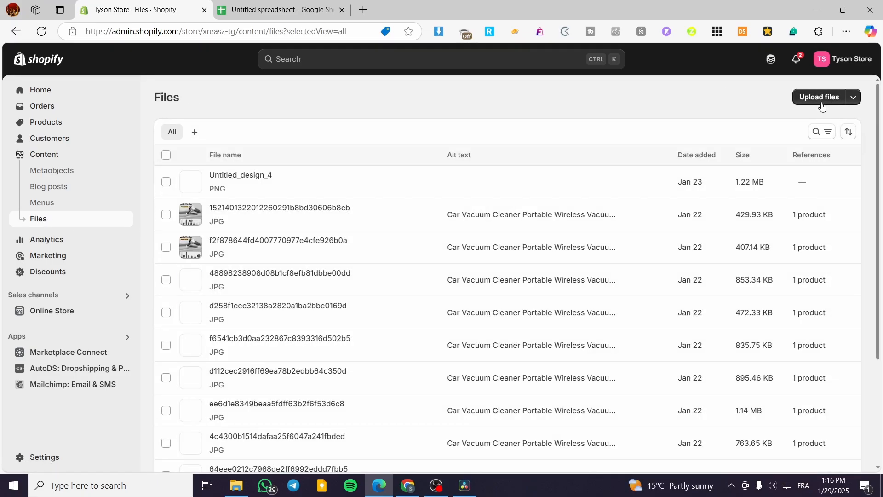
Switch back to the Google Sheets spreadsheet and review the SEO and Google Shopping columns in AD1:AM6
click(274, 5)
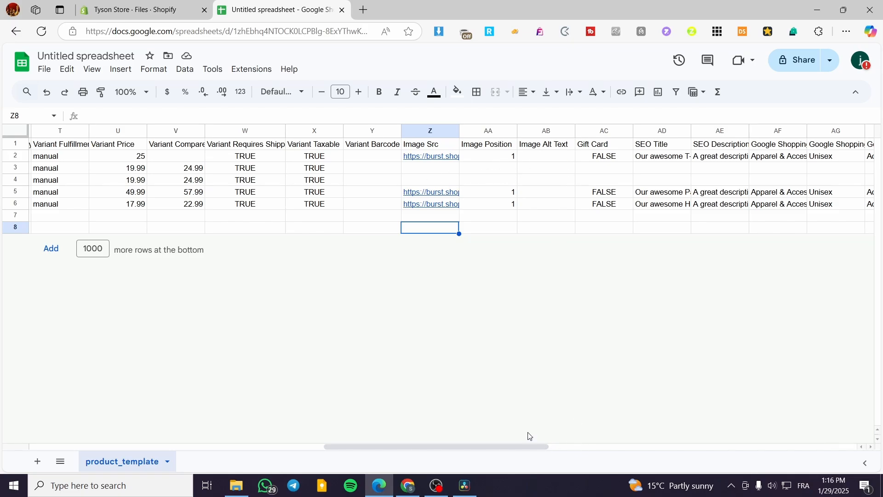
drag(529, 447, 589, 425)
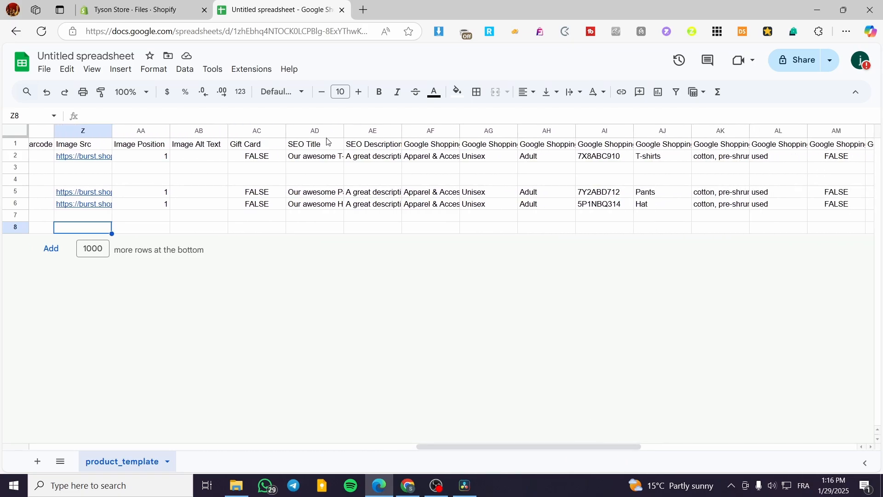
drag(317, 148, 837, 205)
drag(574, 446, 104, 255)
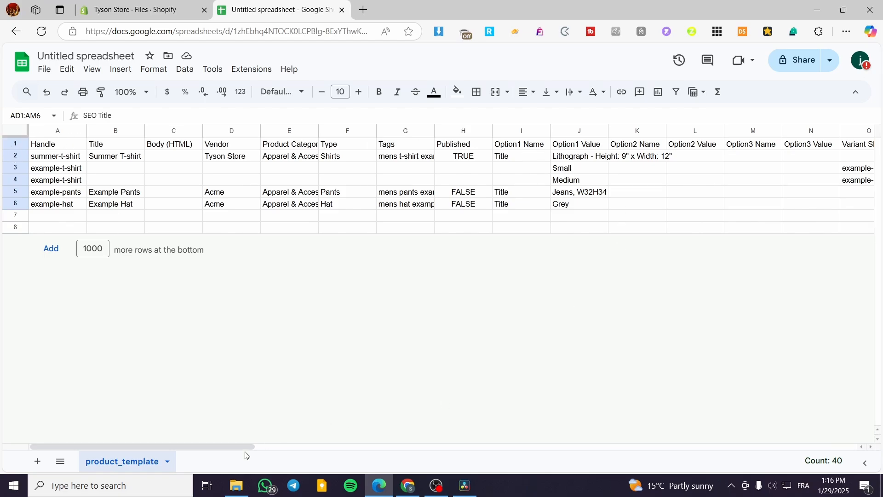
Review the remaining example product rows 3 to 6 across all columns, from Handle through Status
drag(247, 447, 178, 431)
drag(64, 171, 882, 207)
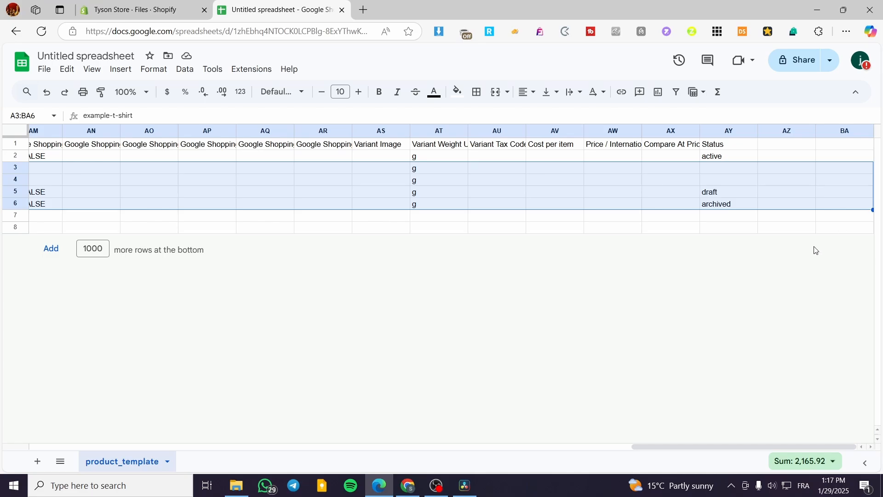
drag(648, 446, 2, 428)
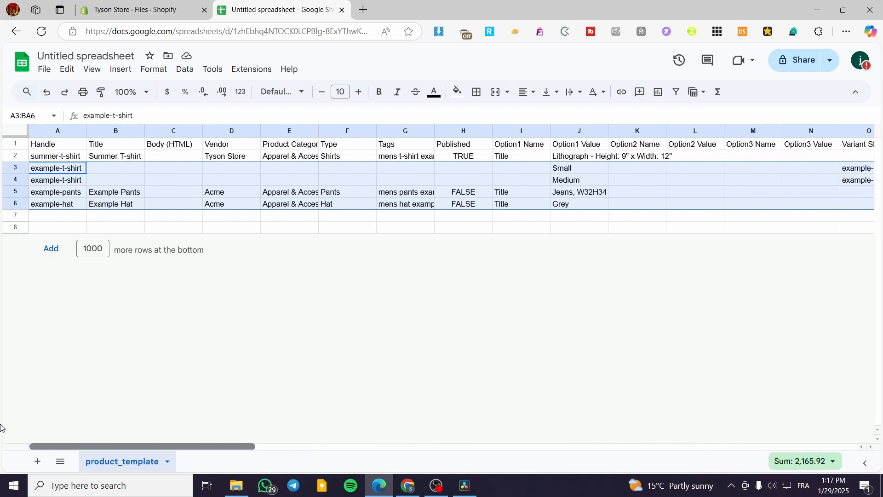
Enter shirt as the product title in B3
click(99, 170)
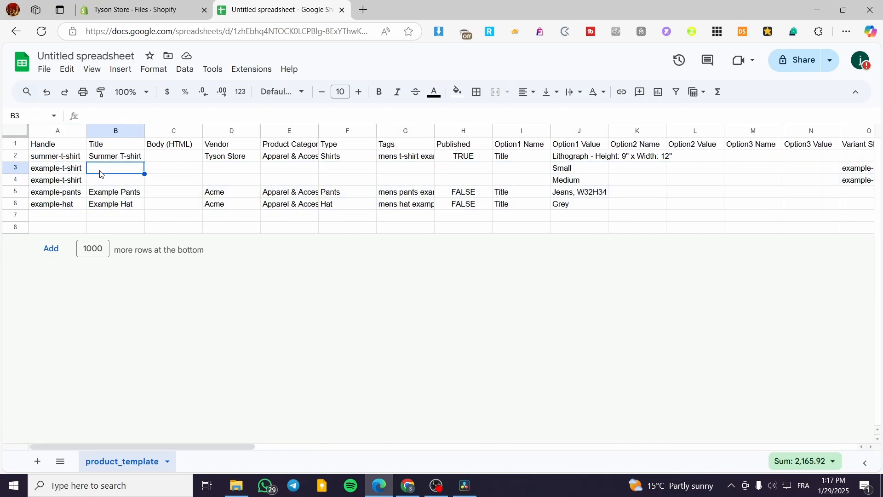
double_click(115, 171)
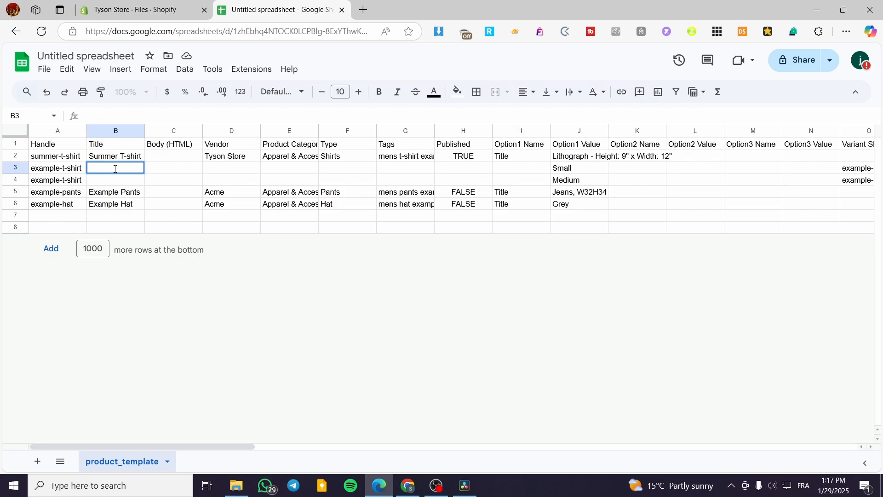
text(shirt)
Change the product handles in A3 and A4 to example1 and example2
click(64, 170)
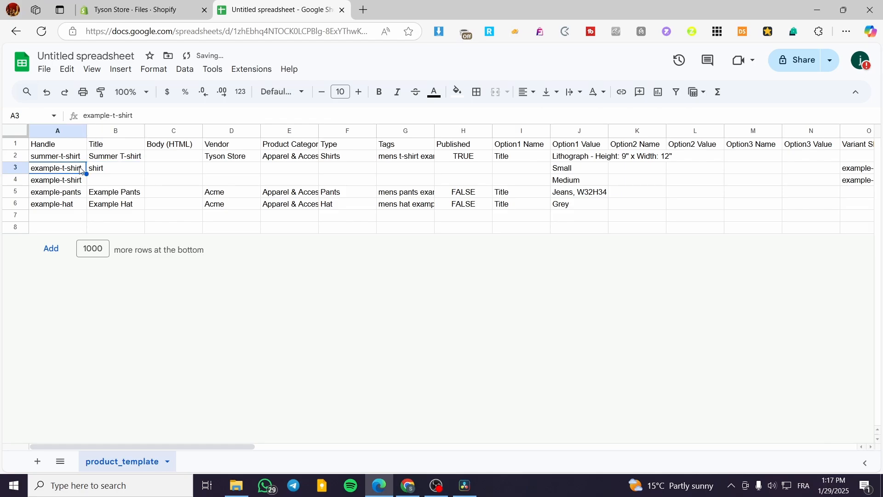
double_click(82, 168)
drag(81, 169, 59, 181)
text(1)
click(60, 182)
double_click(81, 180)
text(2)
key(Return)
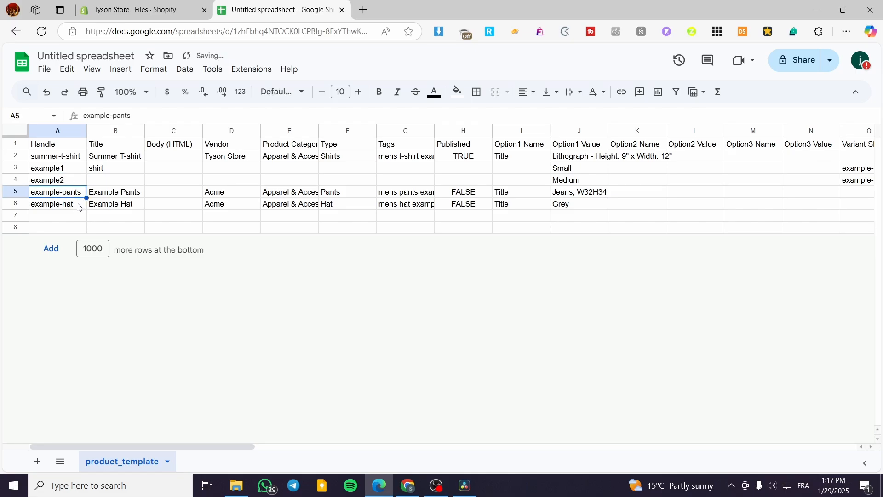
Enter pant as the product title in B4
double_click(123, 181)
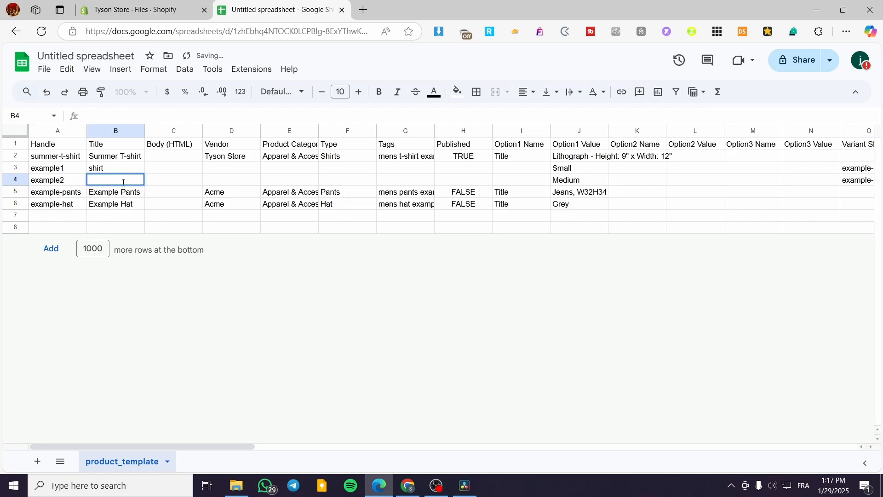
text(pant)
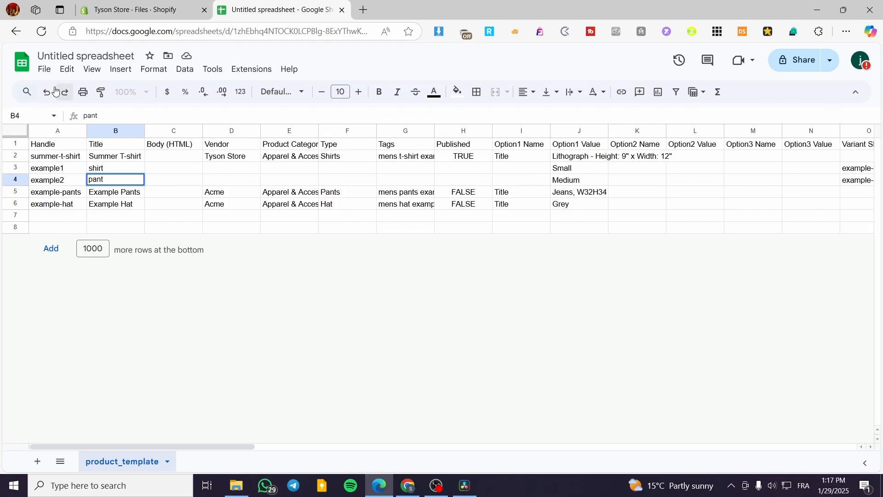
Download the product_template sheet as a Comma Separated Values (.csv) file
click(44, 70)
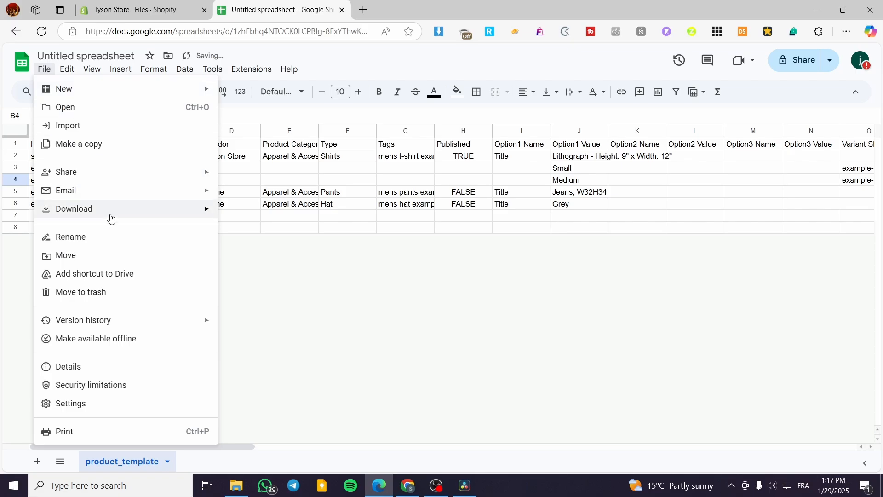
mouse_move(110, 216)
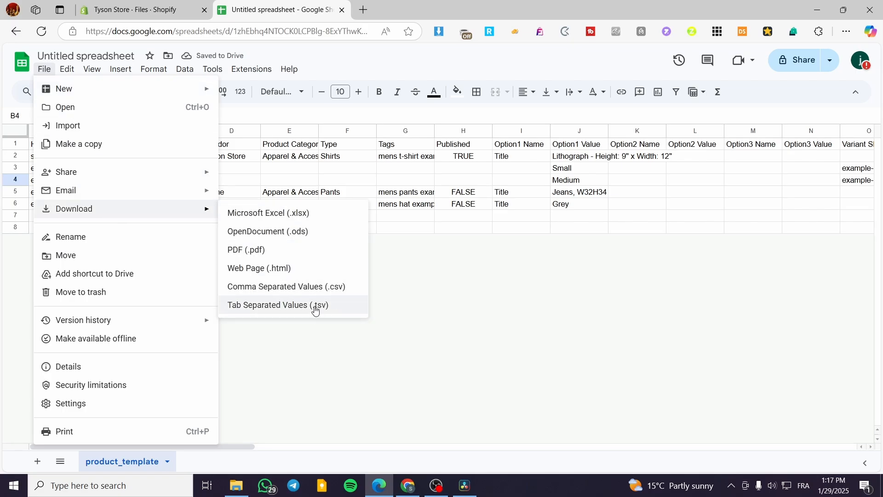
click(340, 291)
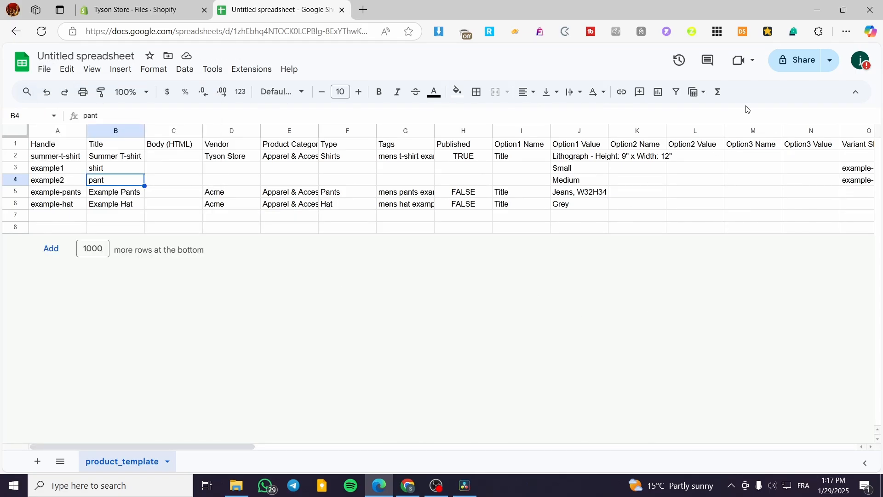
Switch to the Shopify admin and go to the store's product list
click(164, 5)
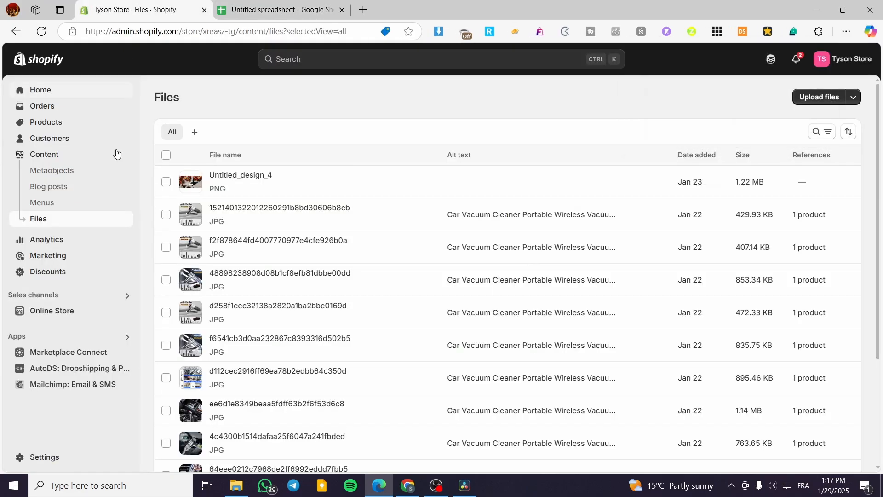
click(51, 122)
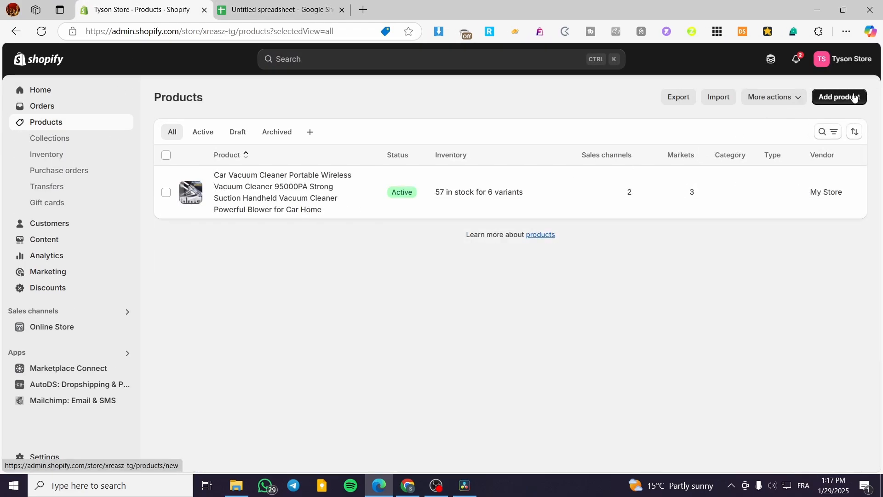
click(851, 98)
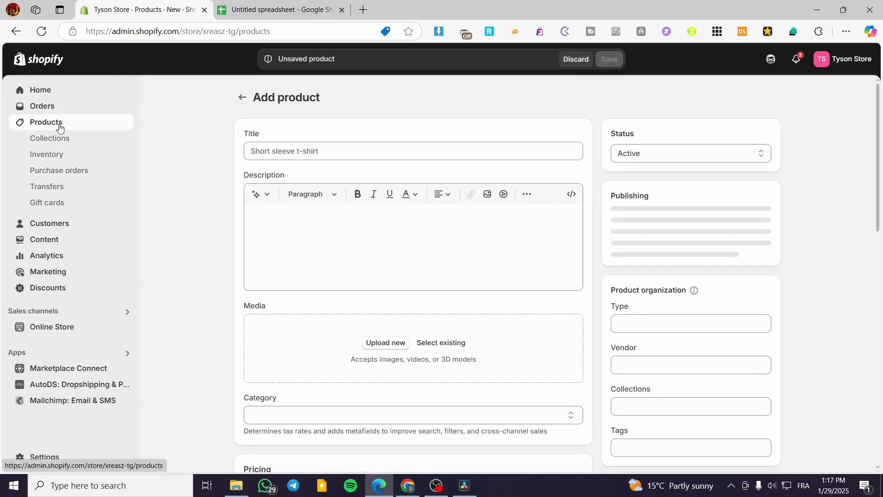
click(74, 124)
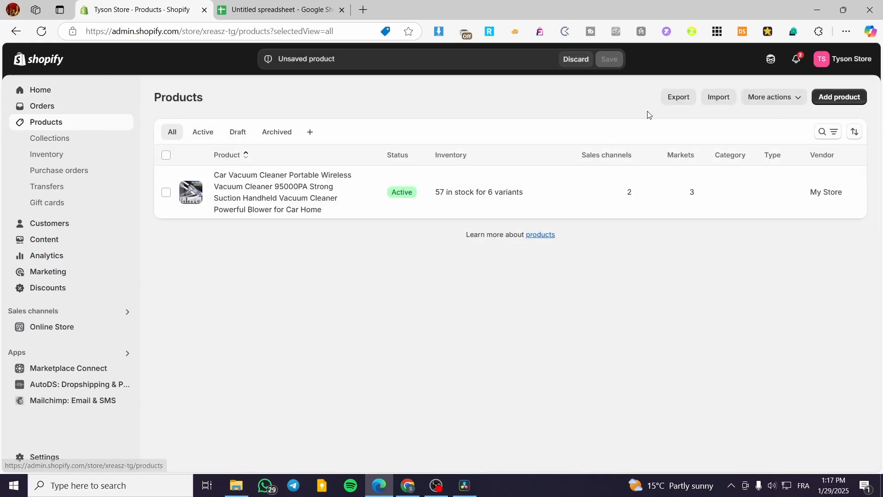
Import products by CSV from the downloaded file Untitled spreadsheet - product_template.csv, going through the preview of the first product
click(719, 97)
click(847, 31)
click(769, 206)
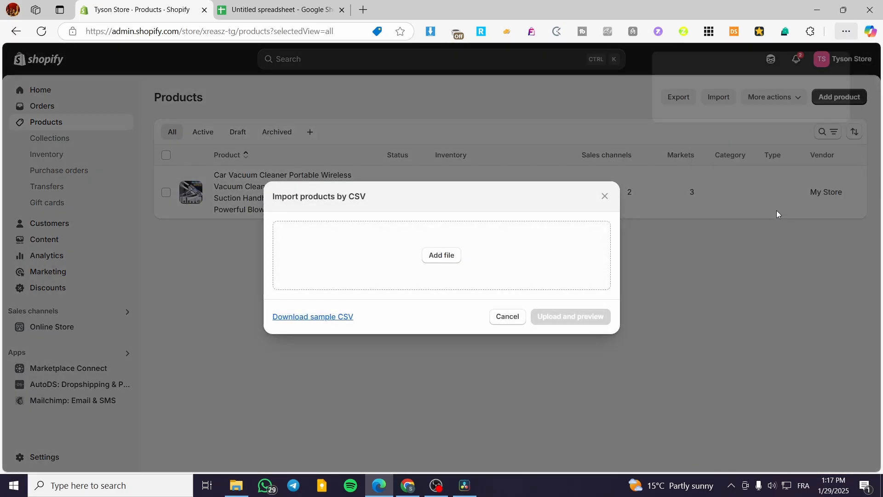
drag(706, 92, 437, 257)
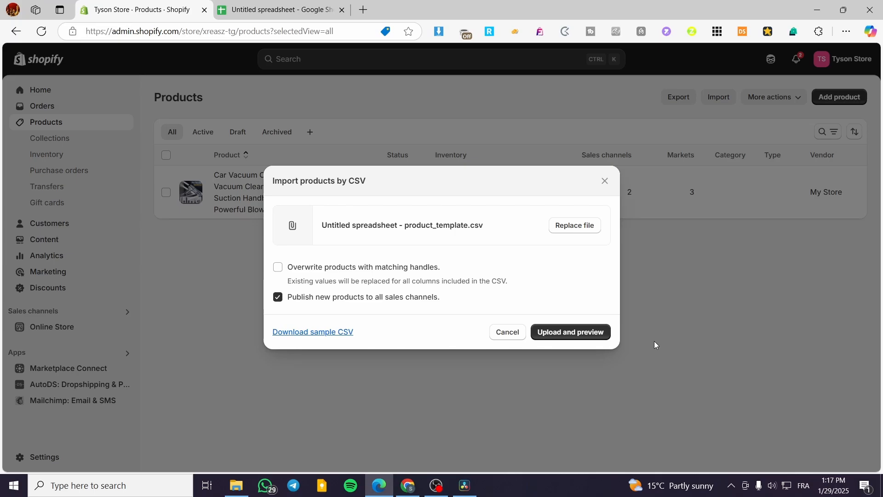
click(577, 338)
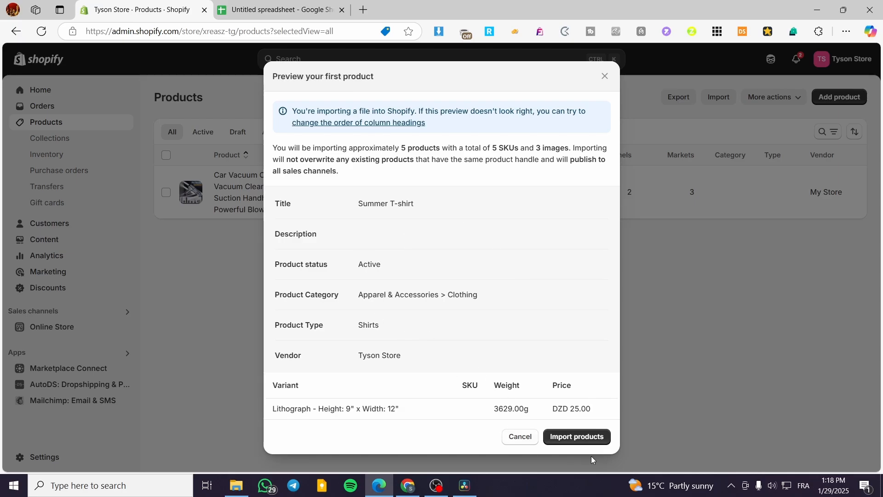
click(589, 441)
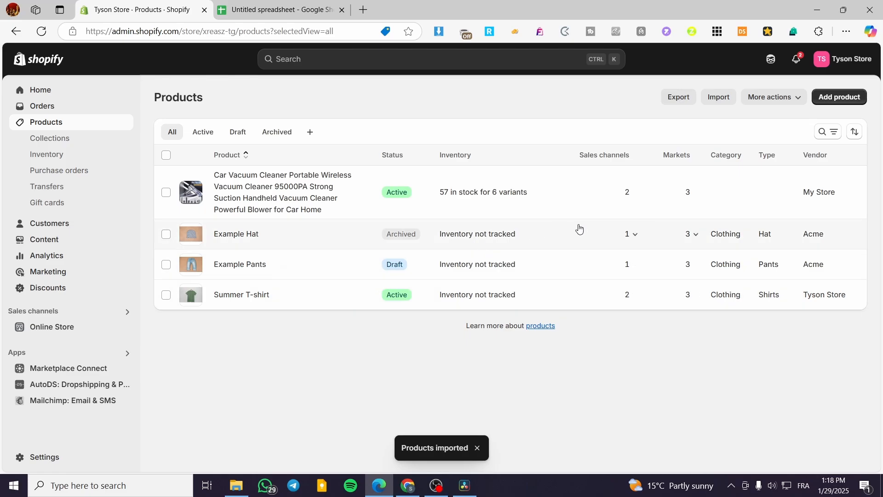
Open the imported Summer T-shirt product and examine its media, category, variants, price, tags and search engine listing
click(545, 297)
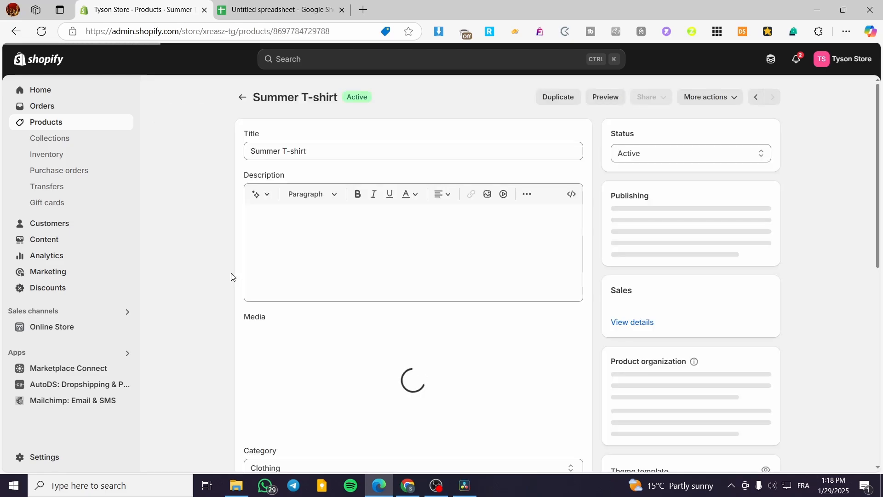
scroll(349, 251, down, 3)
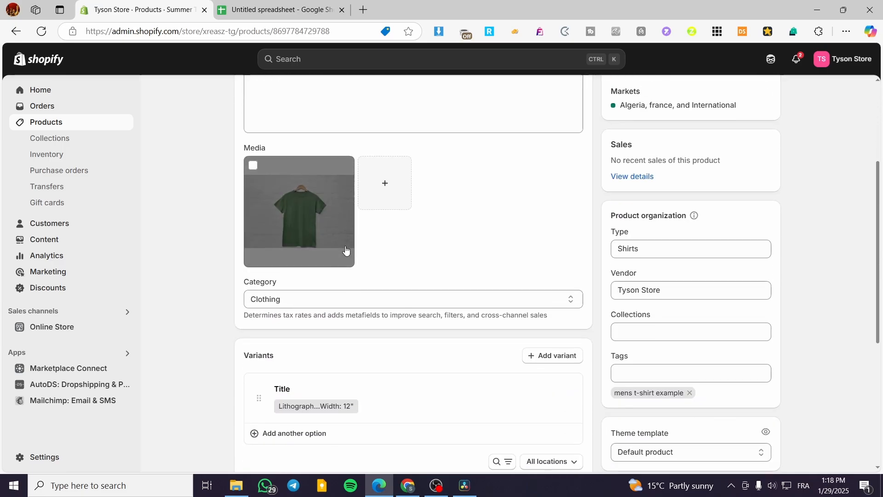
scroll(352, 249, down, 5)
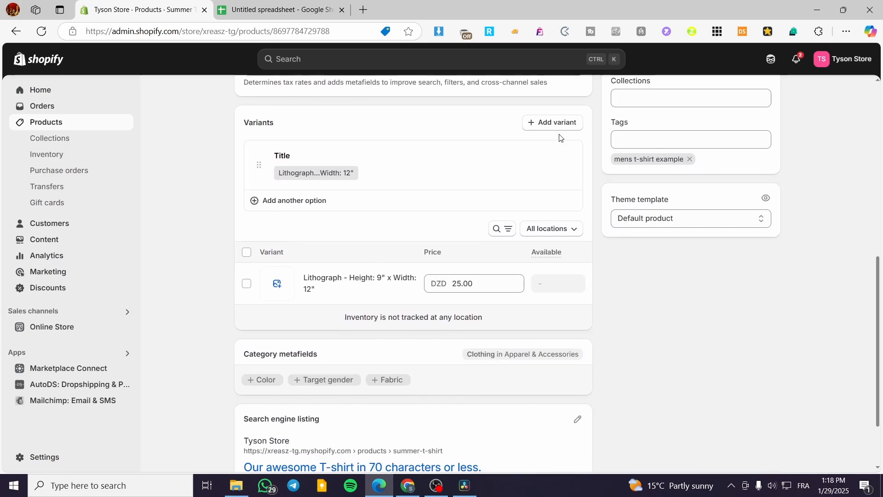
scroll(479, 251, down, 2)
scroll(583, 302, up, 3)
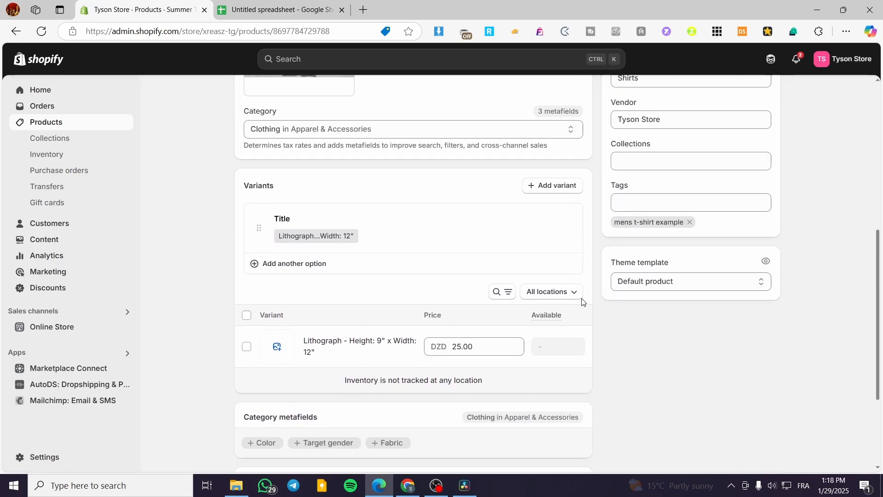
scroll(582, 301, up, 2)
scroll(558, 298, down, 5)
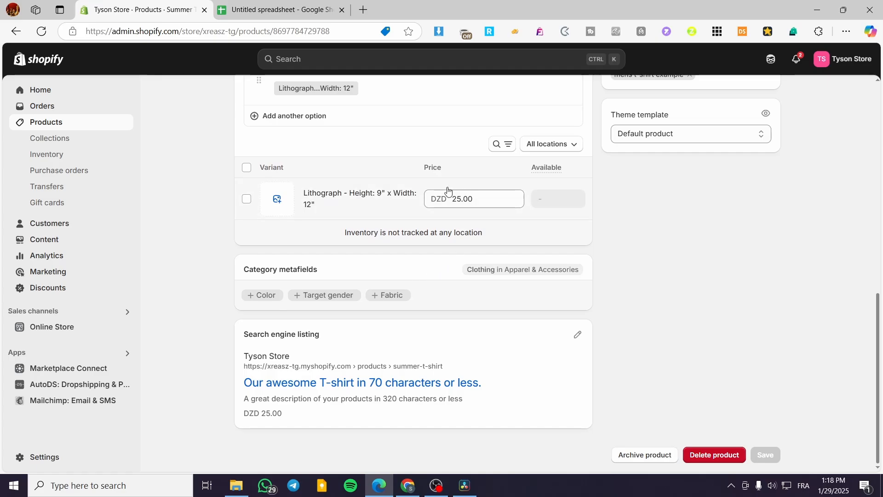
scroll(445, 258, up, 12)
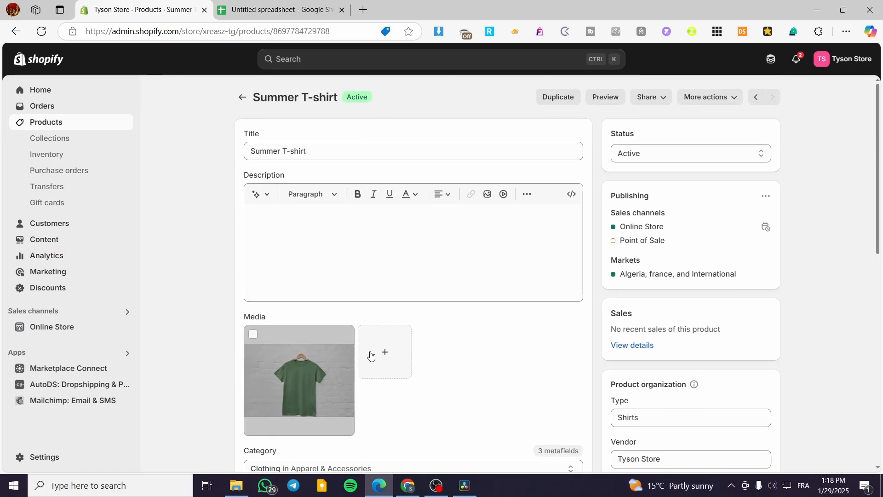